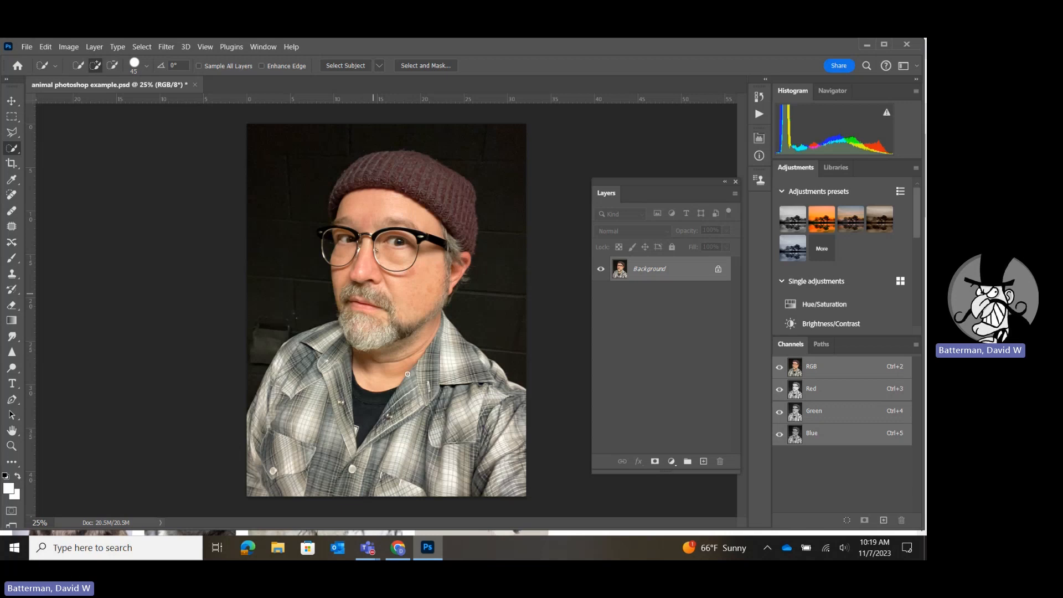
Switch to the "wolf 3/4 view" image search in Chrome and filter the results to large images.
{"action": "left_click", "coordinate": [398, 548]}
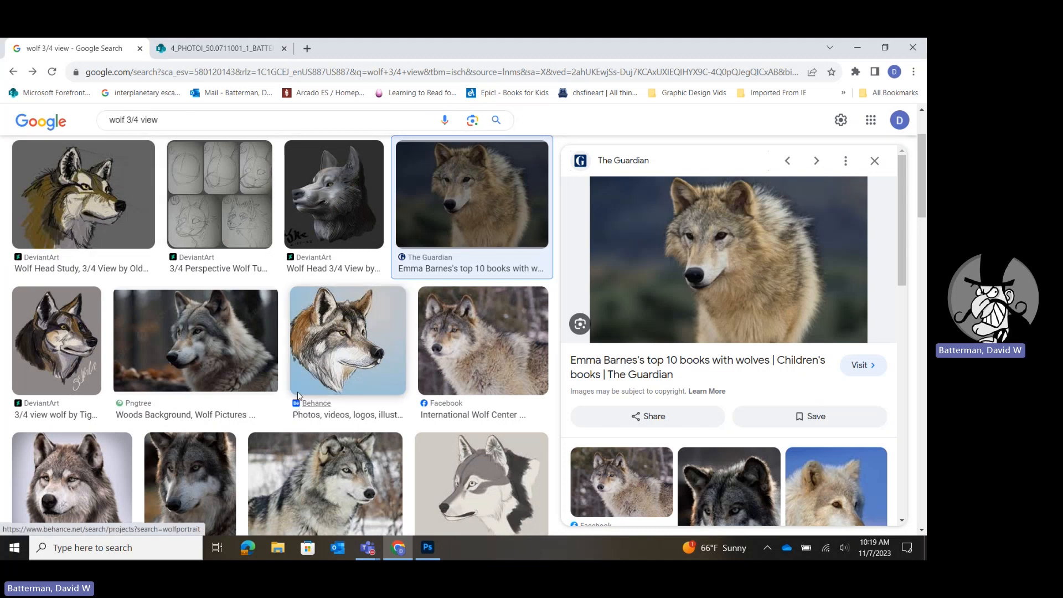
{"action": "left_click", "coordinate": [427, 547]}
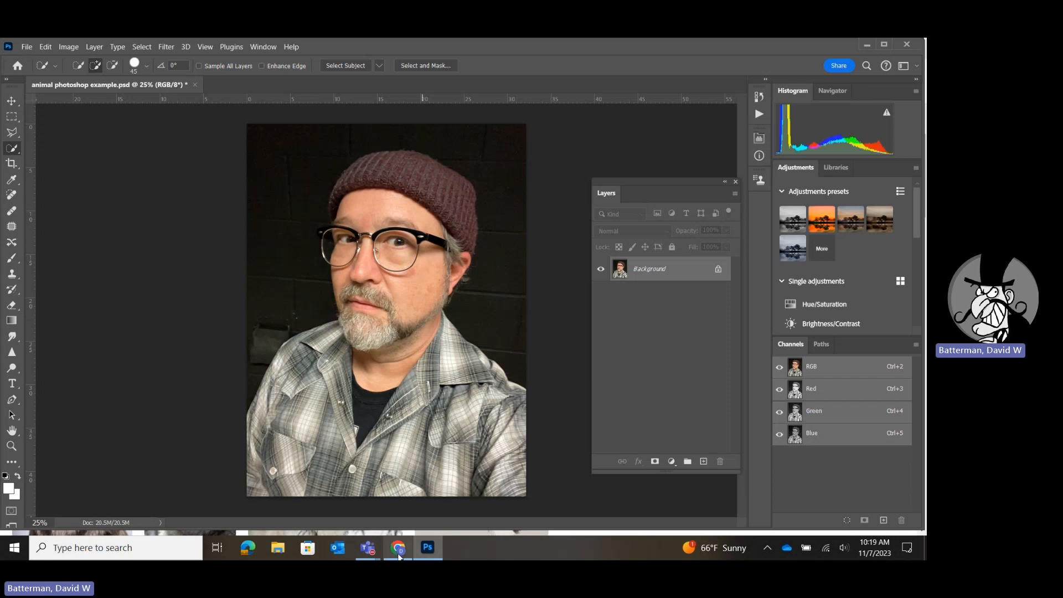
{"action": "left_click", "coordinate": [398, 547]}
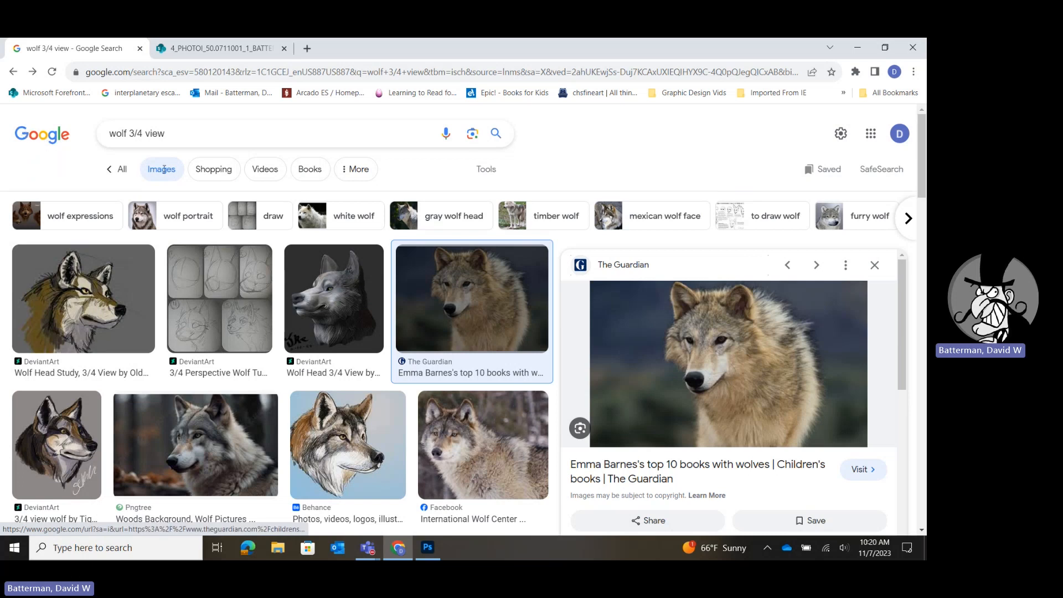
{"action": "left_click", "coordinate": [474, 178]}
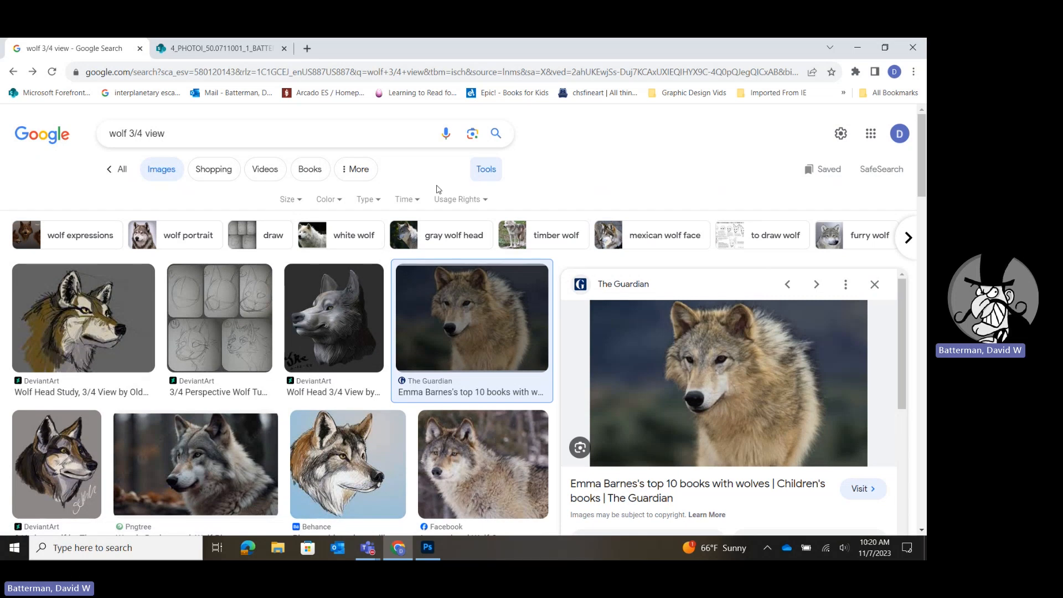
{"action": "left_click", "coordinate": [288, 201]}
{"action": "left_click", "coordinate": [290, 241]}
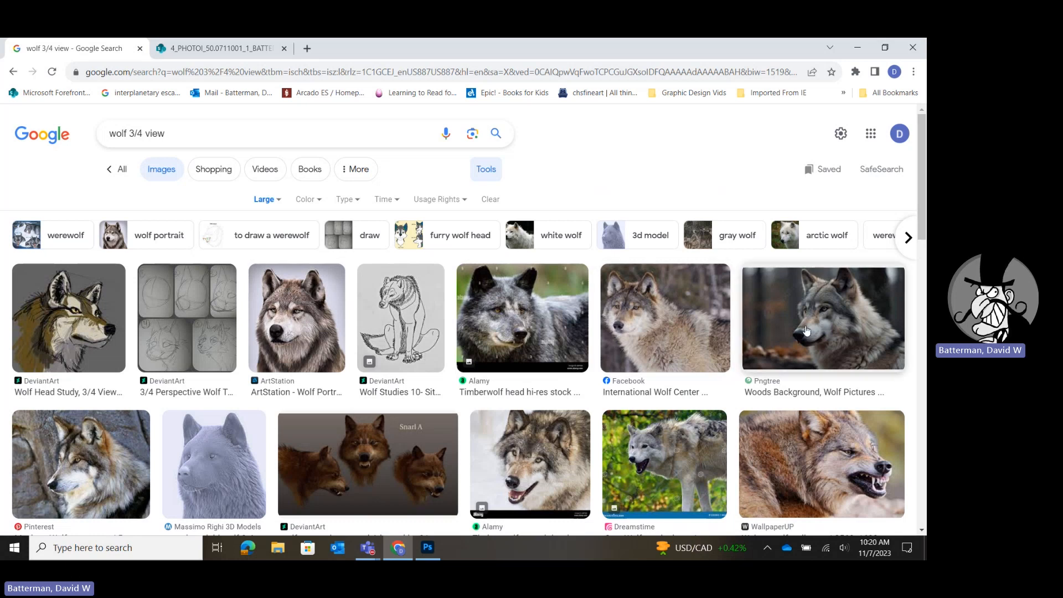
Browse the large wolf images and open the preview of the ArtStation wolf portrait with a plain background.
{"action": "scroll", "coordinate": [802, 332], "scroll_direction": "down", "scroll_amount": 1}
{"action": "scroll", "coordinate": [802, 332], "scroll_direction": "down", "scroll_amount": 3}
{"action": "scroll", "coordinate": [802, 332], "scroll_direction": "up", "scroll_amount": 4}
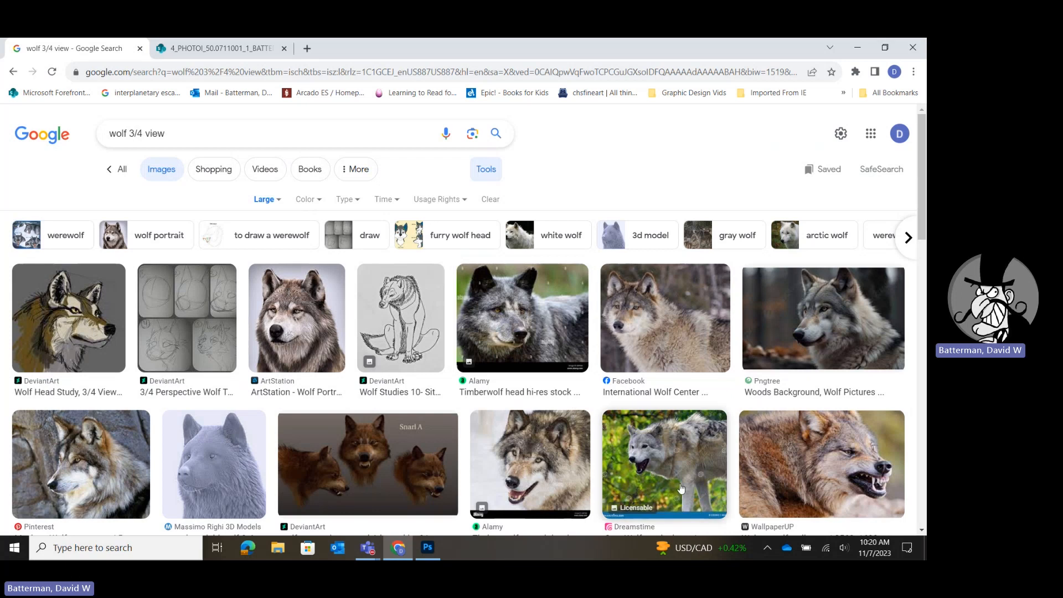
{"action": "scroll", "coordinate": [665, 447], "scroll_direction": "down", "scroll_amount": 2}
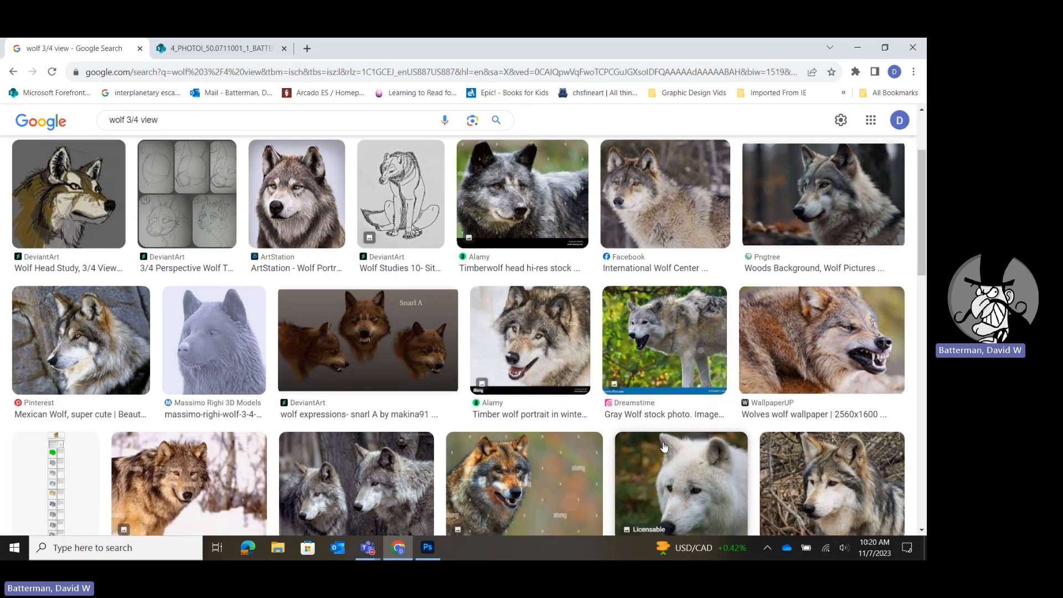
{"action": "scroll", "coordinate": [665, 446], "scroll_direction": "down", "scroll_amount": 3}
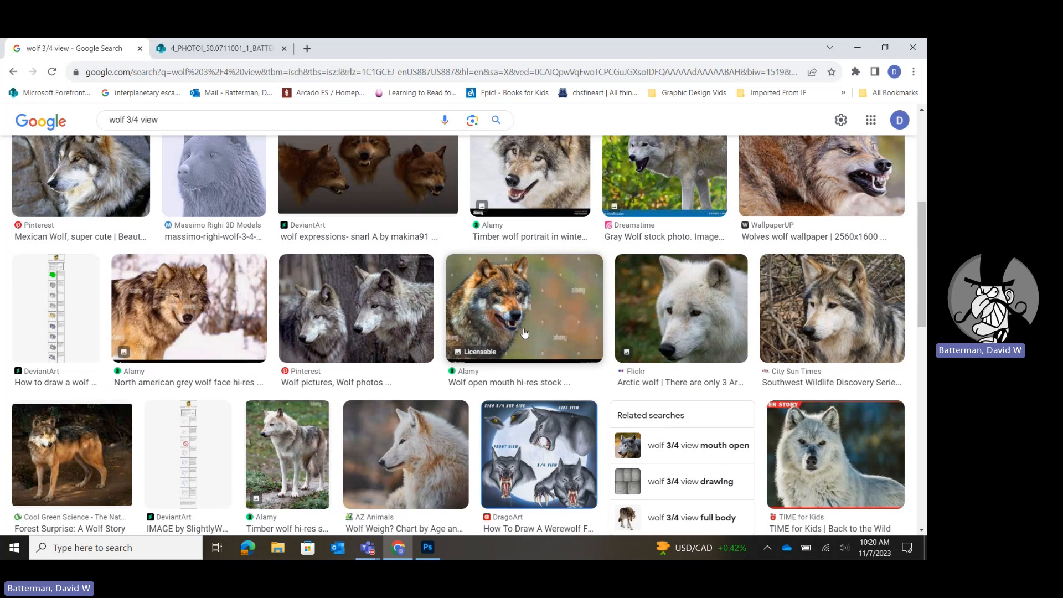
{"action": "scroll", "coordinate": [524, 332], "scroll_direction": "up", "scroll_amount": 5}
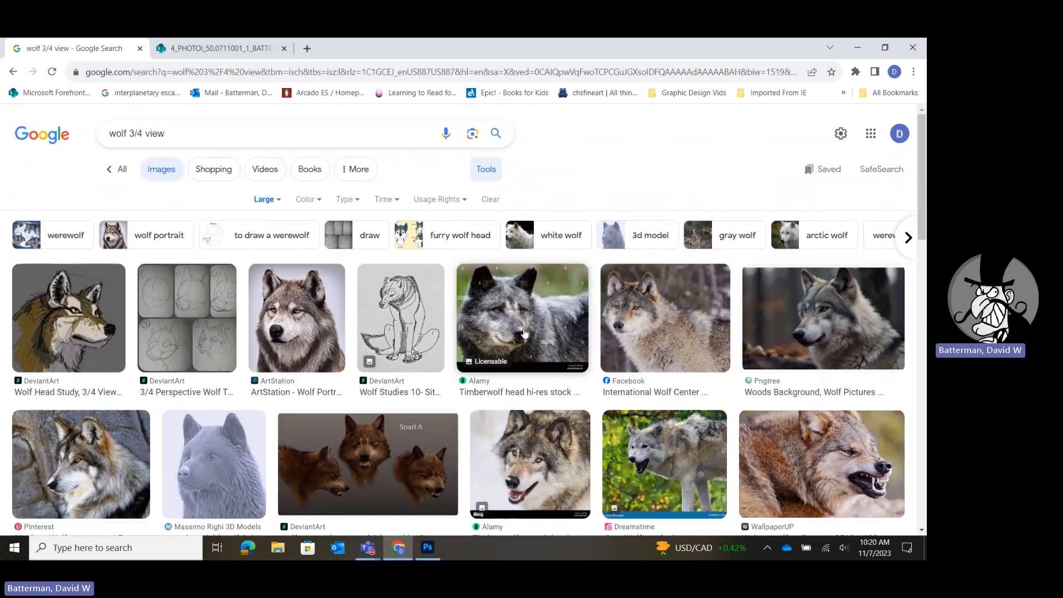
{"action": "scroll", "coordinate": [523, 332], "scroll_direction": "down", "scroll_amount": 2}
{"action": "scroll", "coordinate": [523, 330], "scroll_direction": "down", "scroll_amount": 3}
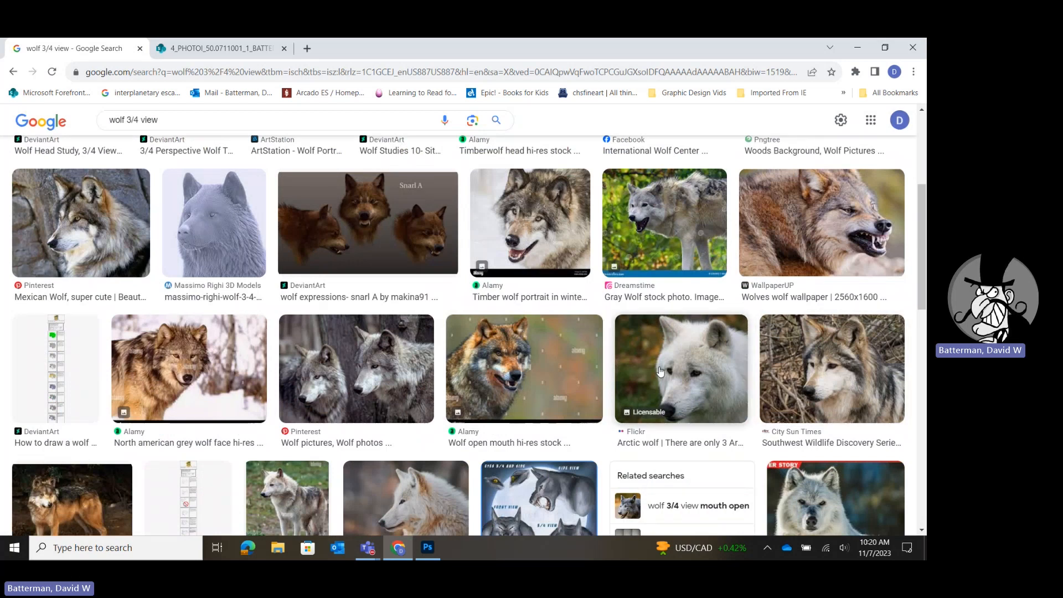
{"action": "scroll", "coordinate": [660, 373], "scroll_direction": "down", "scroll_amount": 6}
{"action": "scroll", "coordinate": [659, 373], "scroll_direction": "up", "scroll_amount": 10}
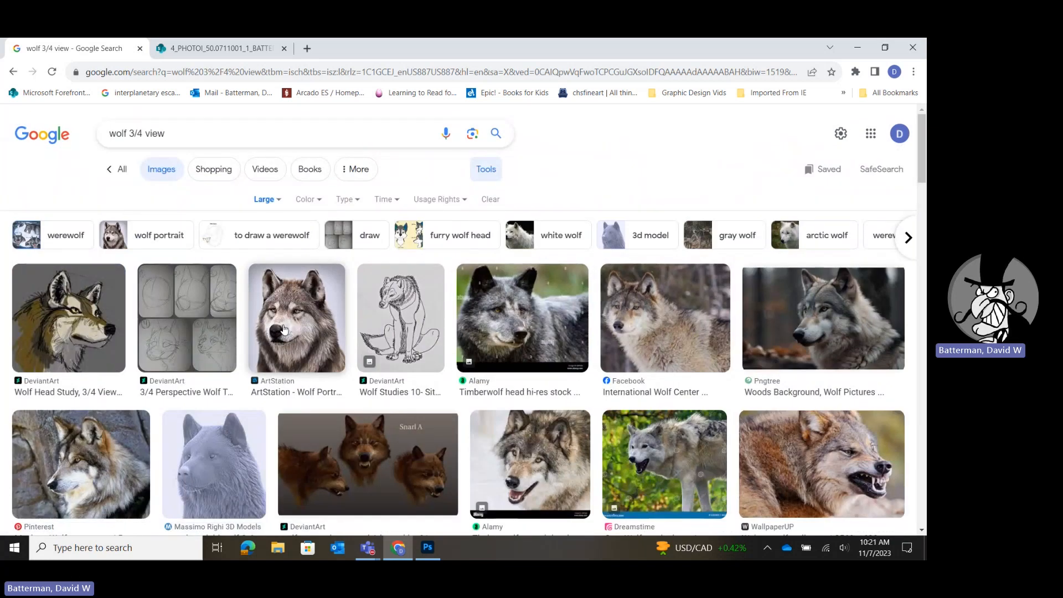
{"action": "left_click", "coordinate": [284, 329]}
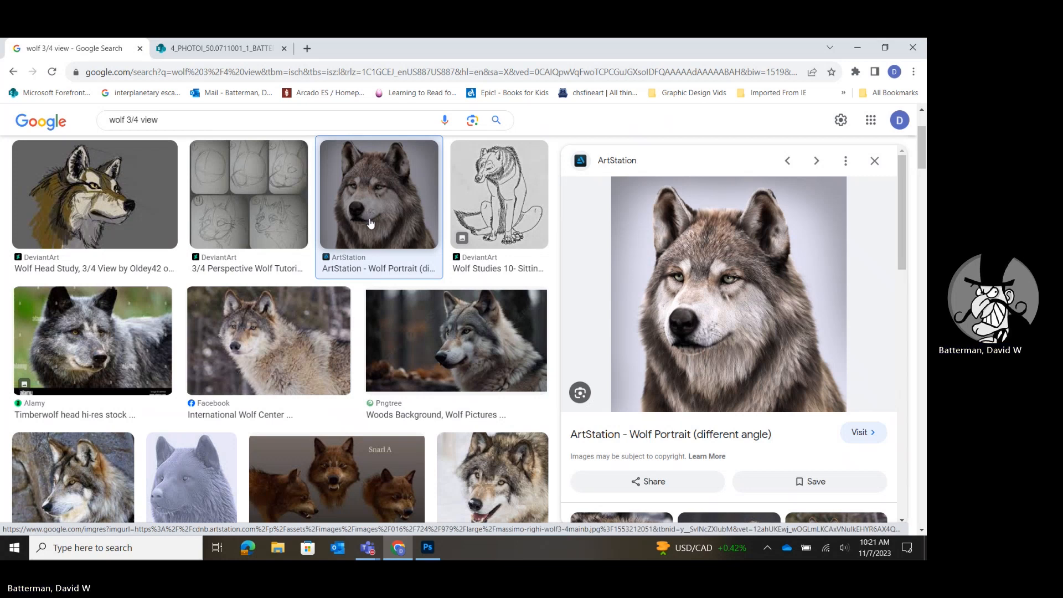
{"action": "left_click", "coordinate": [361, 559]}
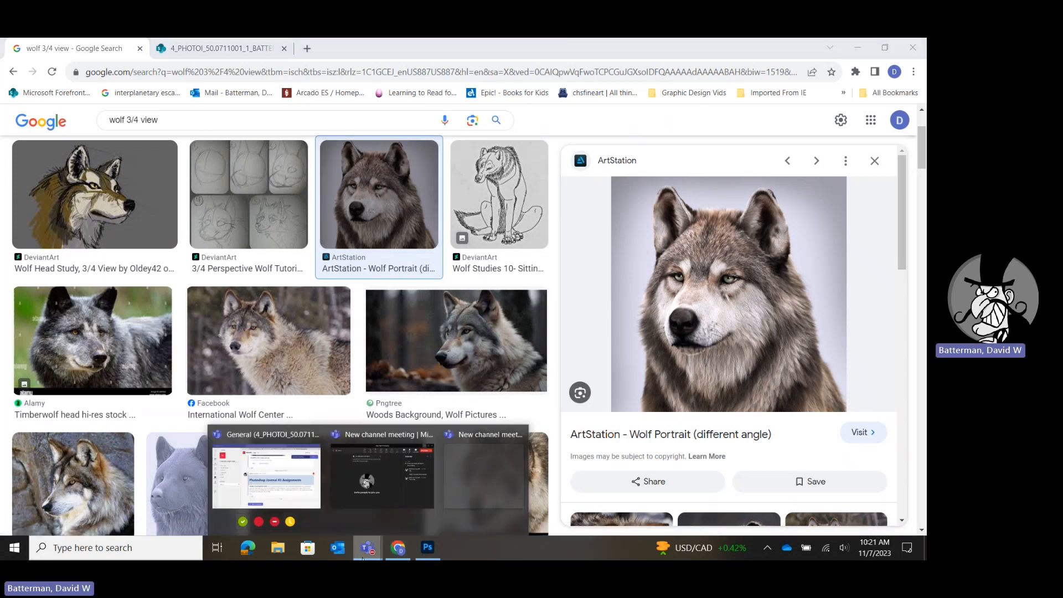
{"action": "left_click", "coordinate": [381, 476]}
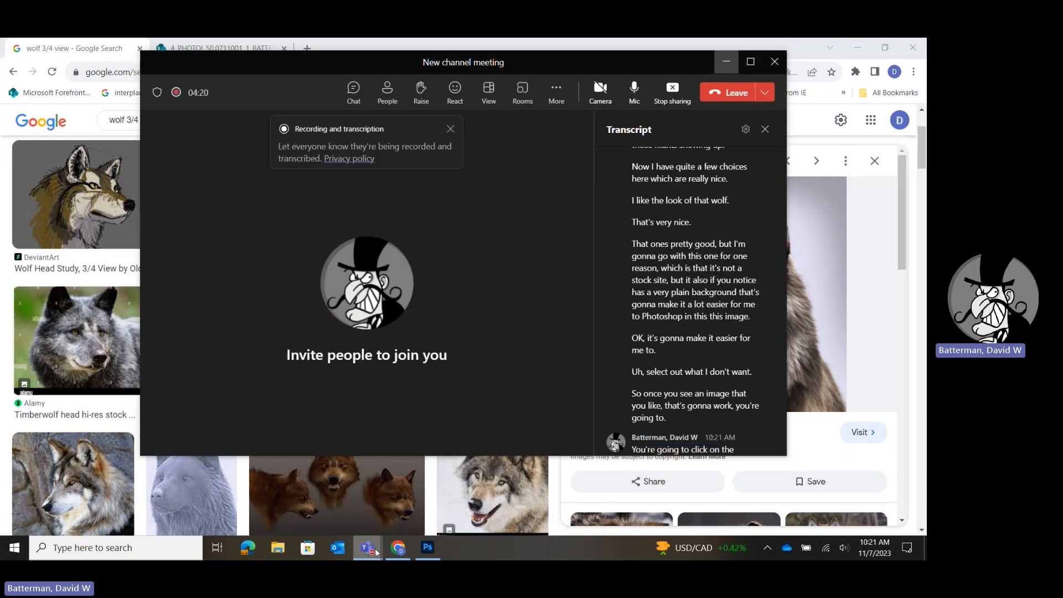
{"action": "left_click", "coordinate": [726, 62]}
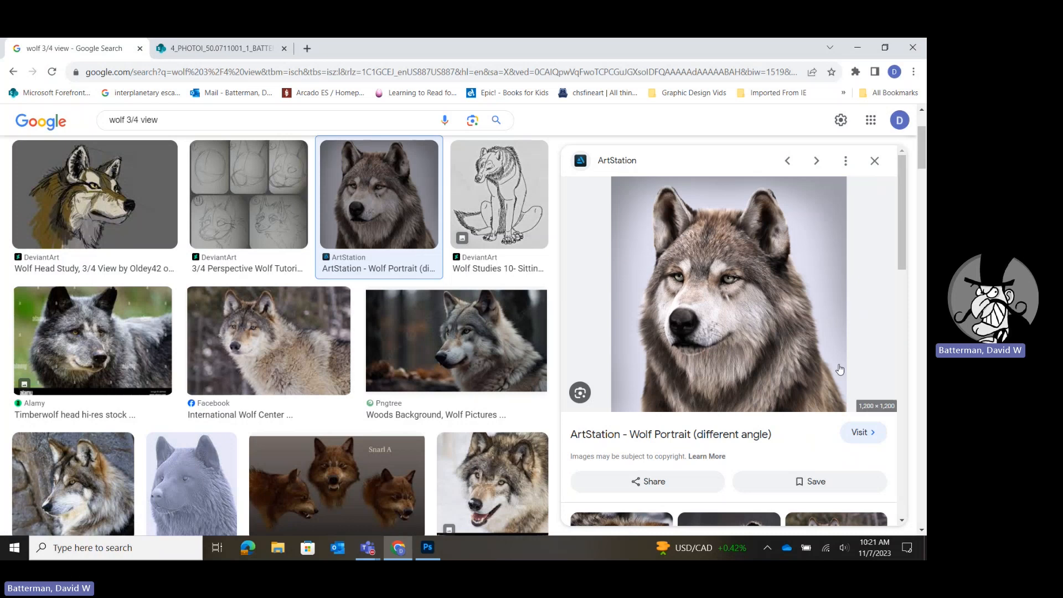
Open the ArtStation wolf portrait as a full image in a new tab and enlarge it.
{"action": "right_click", "coordinate": [705, 275]}
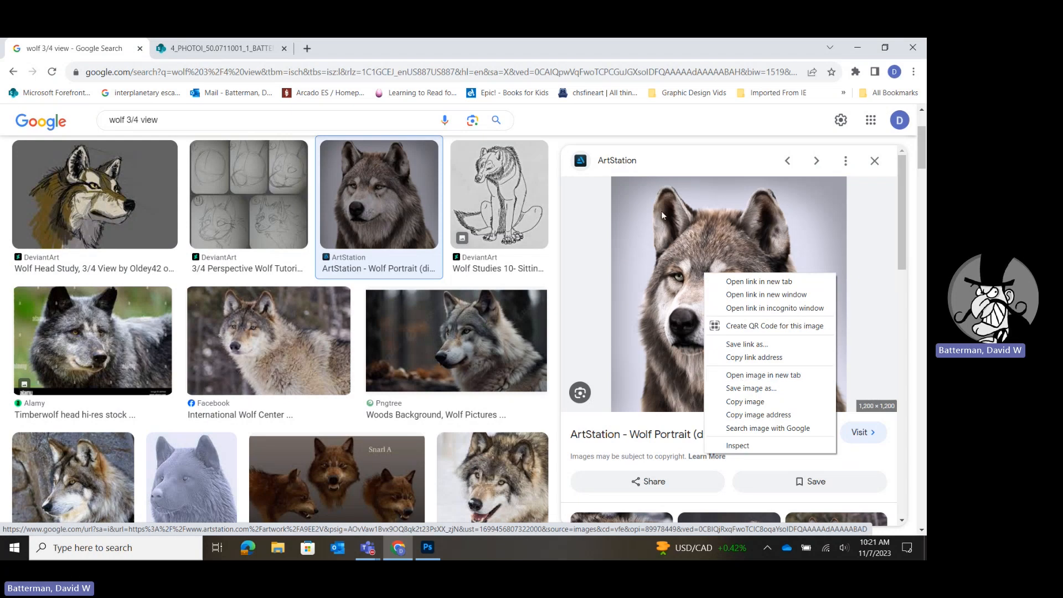
{"action": "left_click", "coordinate": [729, 375]}
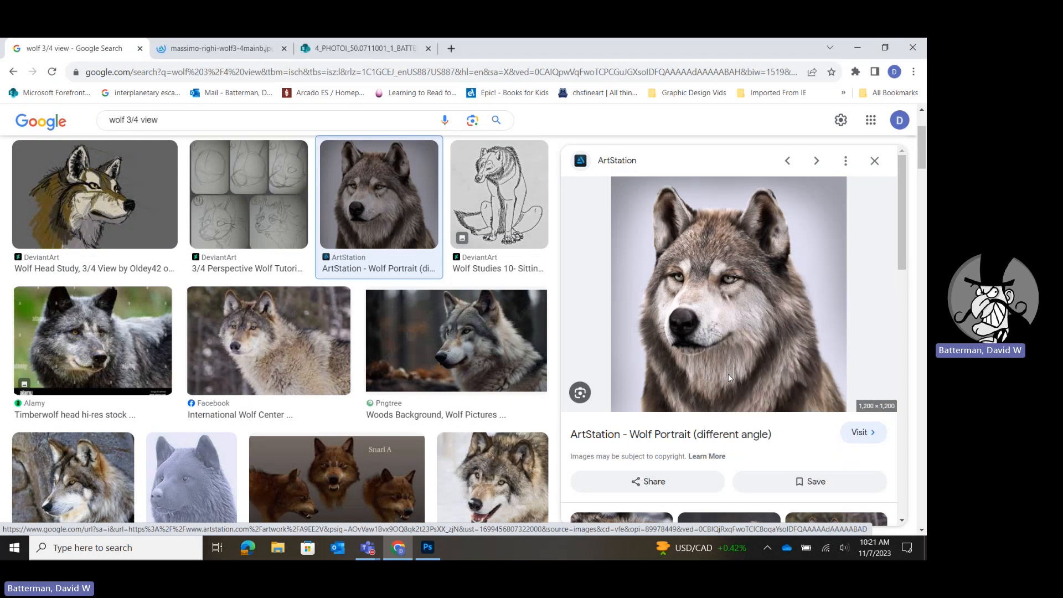
{"action": "left_click", "coordinate": [247, 54]}
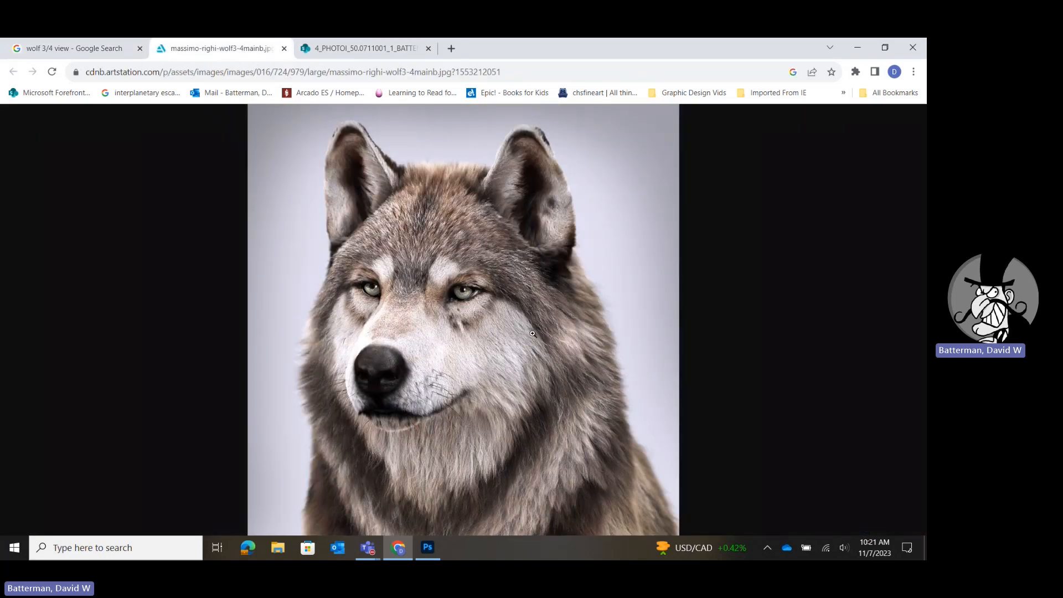
{"action": "left_click", "coordinate": [461, 343]}
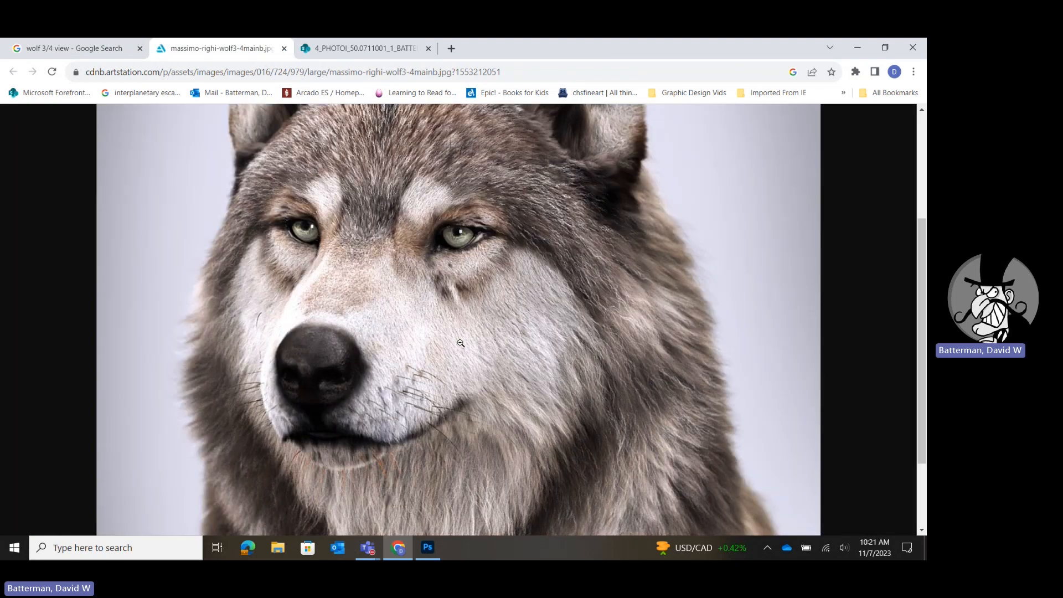
Copy the enlarged wolf image and paste it into "animal photoshop example.psd" in Photoshop.
{"action": "right_click", "coordinate": [453, 333]}
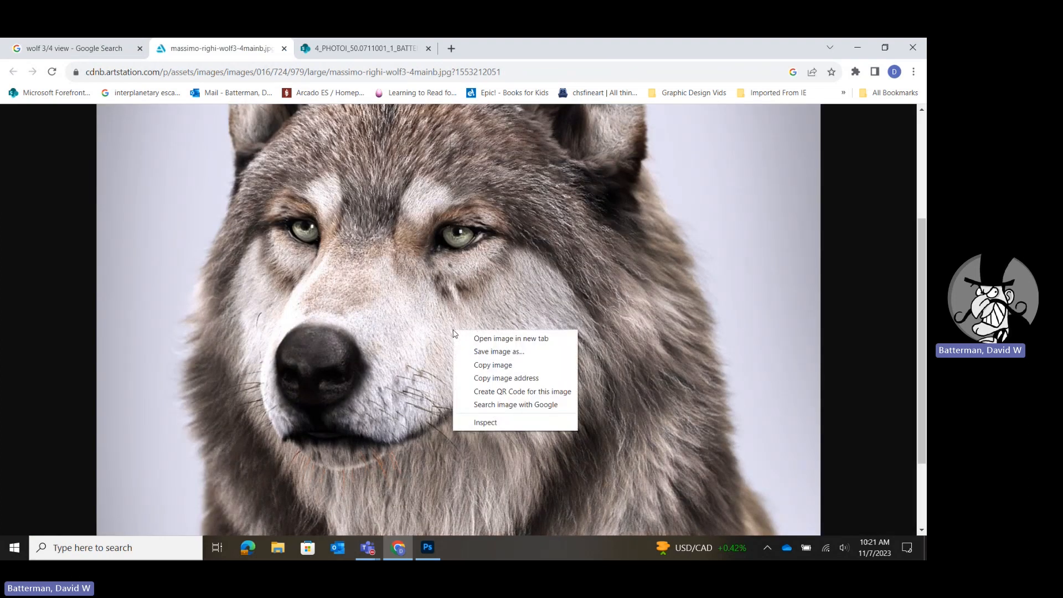
{"action": "left_click", "coordinate": [493, 365]}
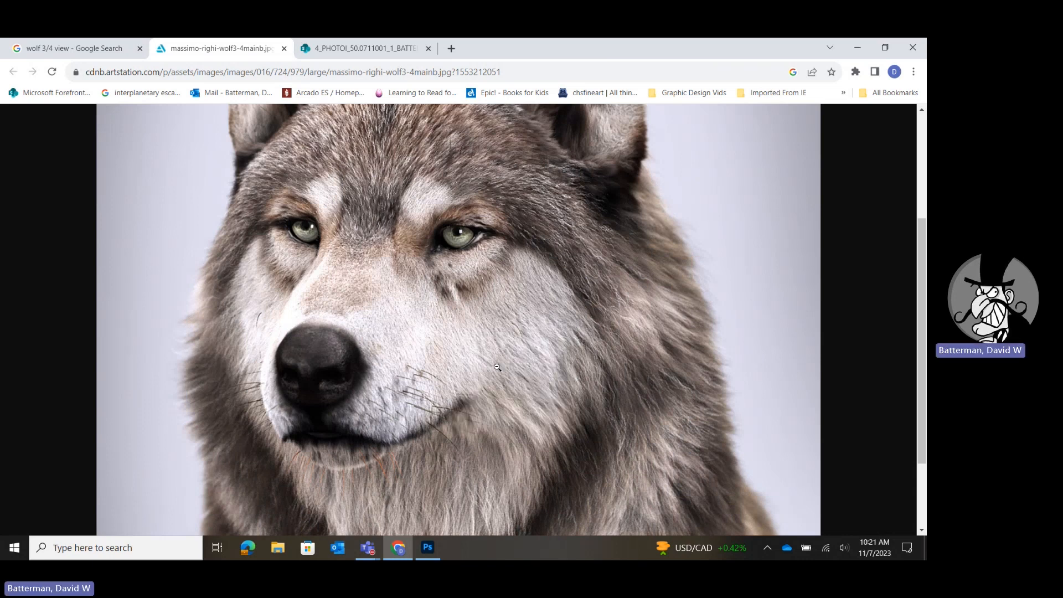
{"action": "left_click", "coordinate": [435, 559]}
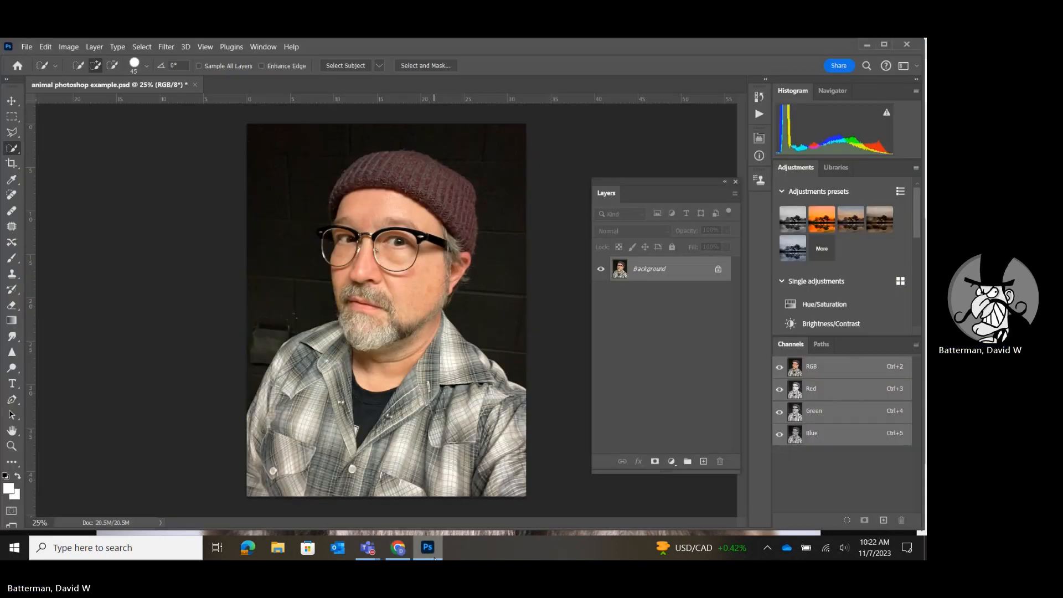
{"action": "key", "text": "ctrl+v"}
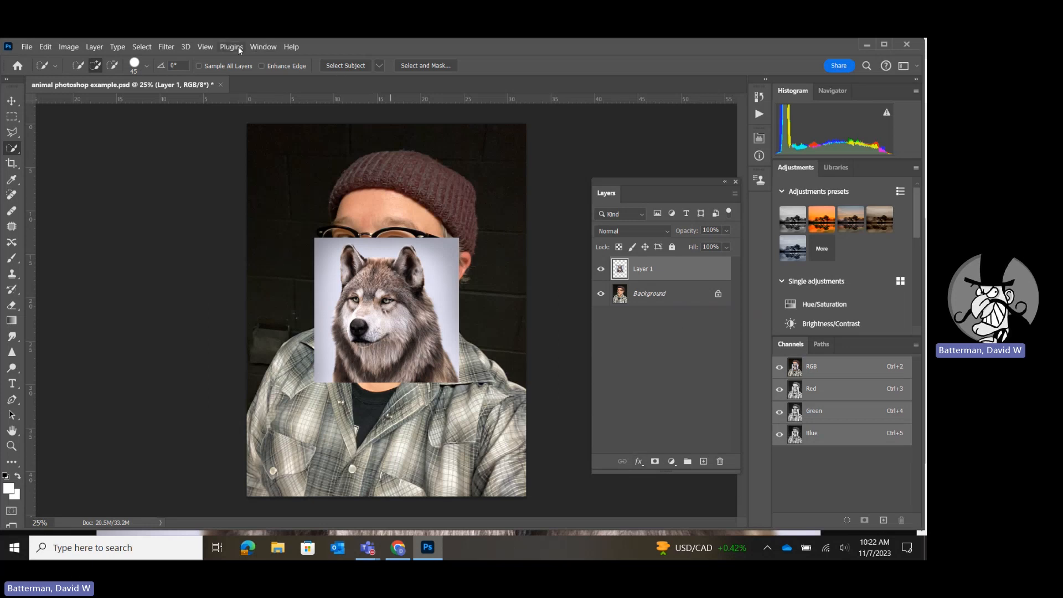
{"action": "left_click", "coordinate": [256, 48]}
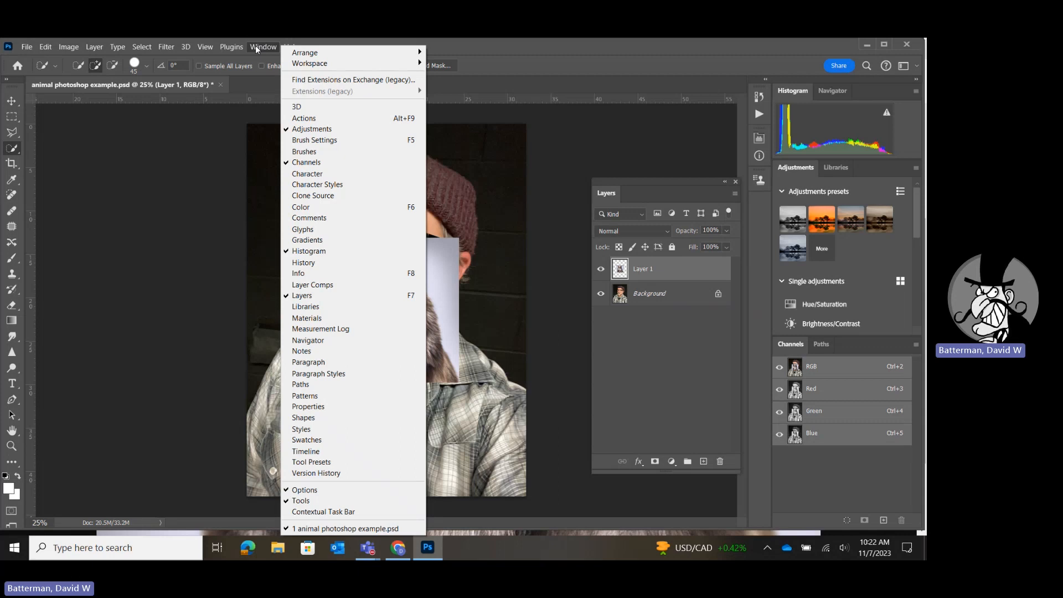
{"action": "left_click", "coordinate": [609, 116]}
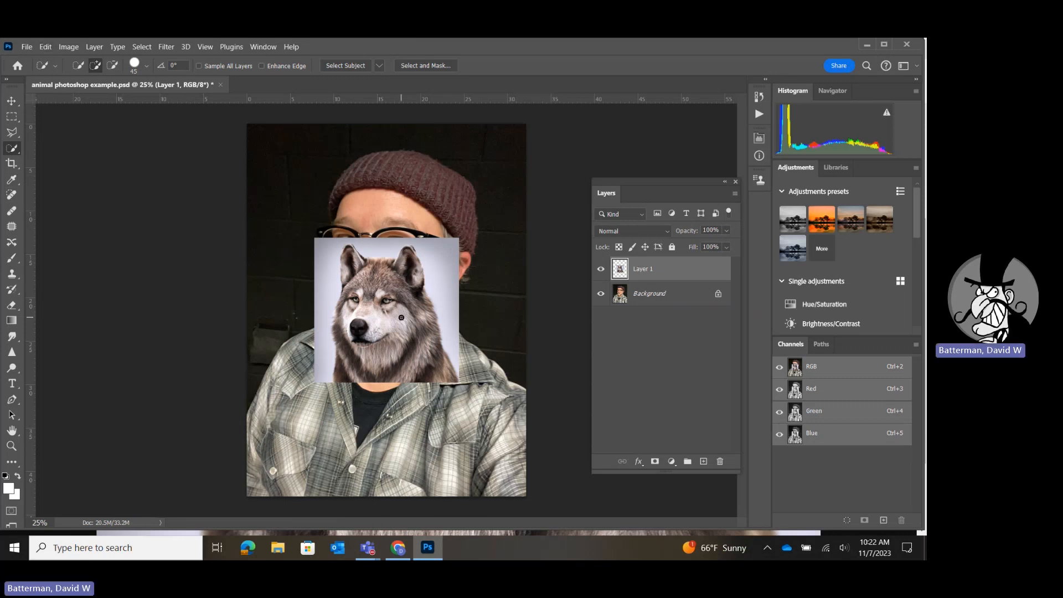
{"action": "left_click", "coordinate": [67, 49]}
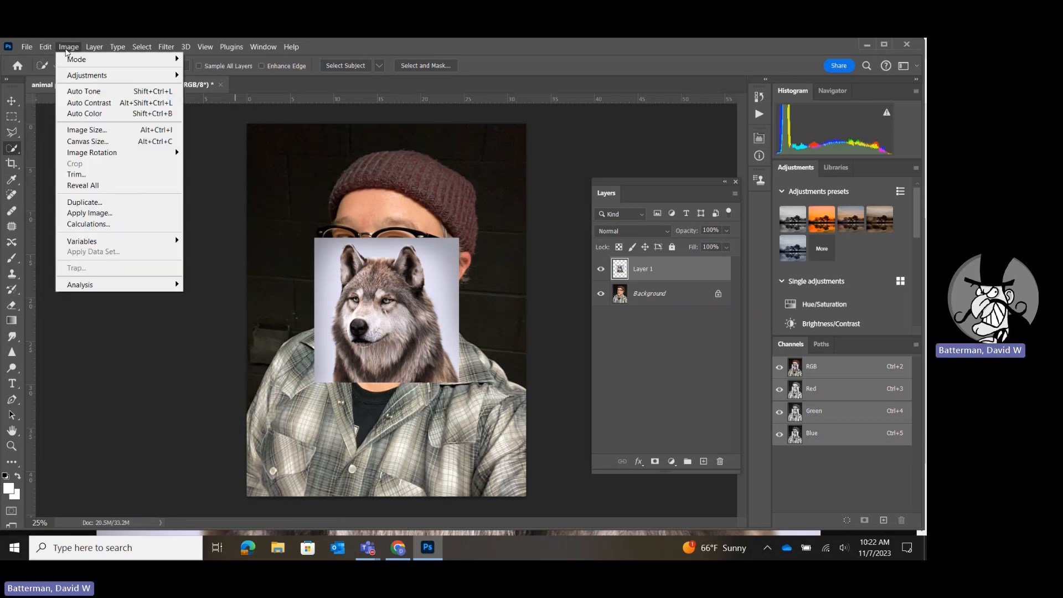
{"action": "left_click", "coordinate": [67, 50]}
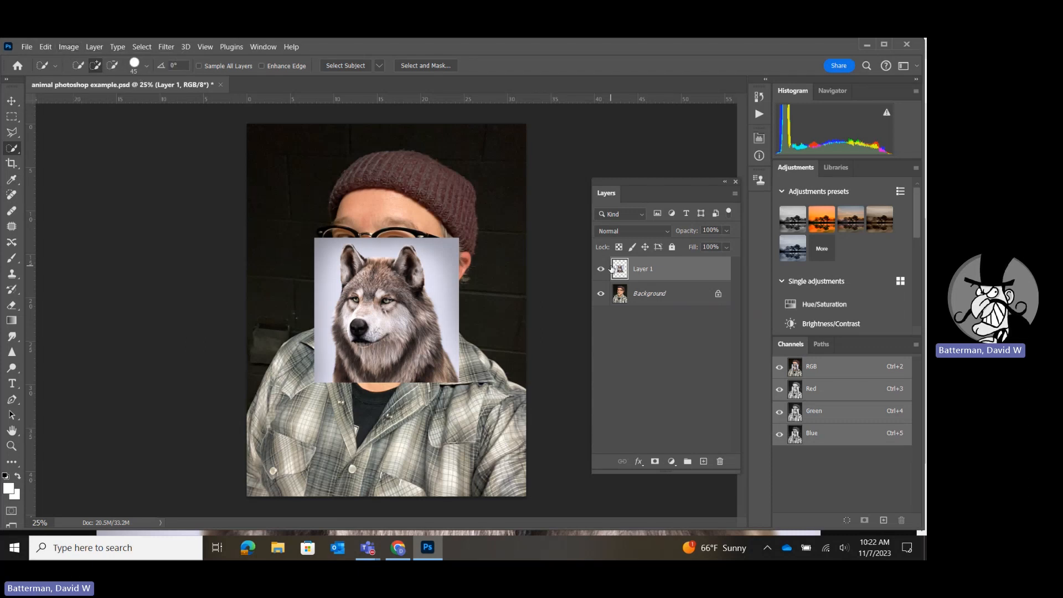
Lower the pasted wolf layer's opacity to 42% and enlarge it with Free Transform to about 208.67%.
{"action": "left_click", "coordinate": [726, 232]}
{"action": "left_click_drag", "start_coordinate": [708, 249], "coordinate": [701, 248]}
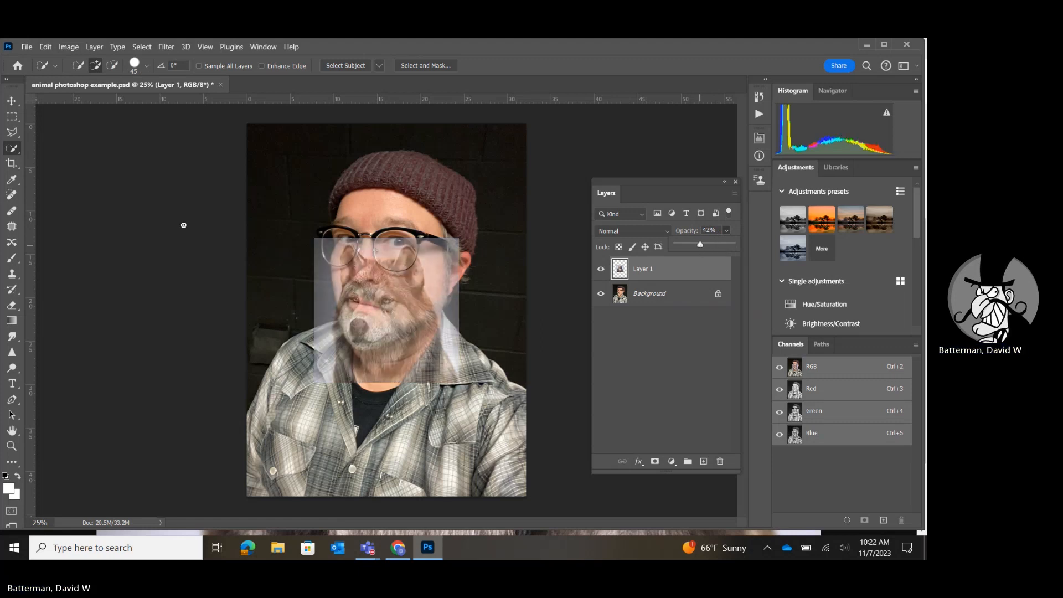
{"action": "left_click", "coordinate": [44, 47]}
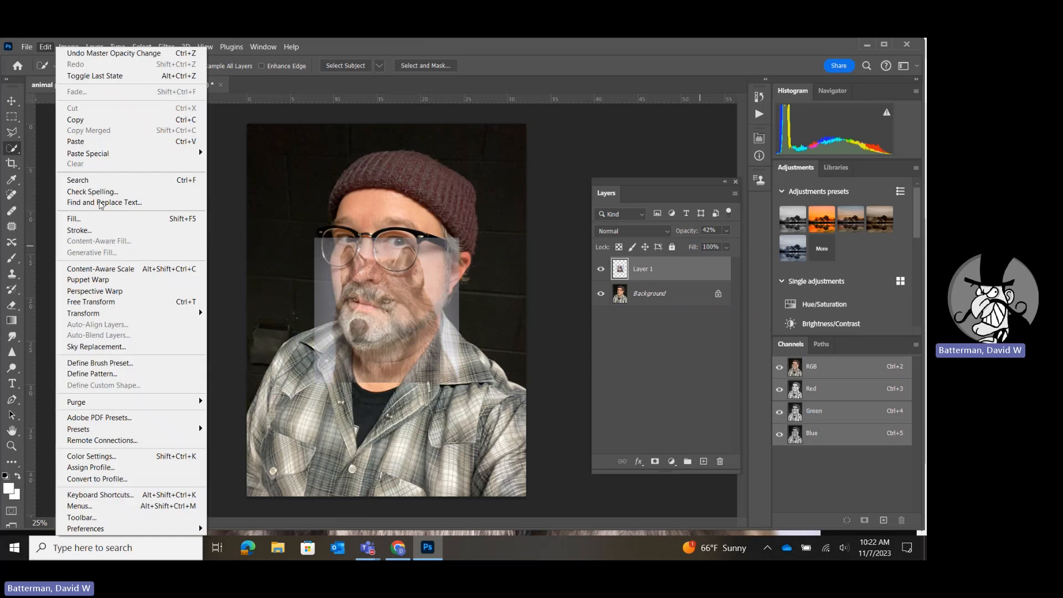
{"action": "left_click", "coordinate": [91, 301]}
{"action": "left_click_drag", "start_coordinate": [314, 240], "coordinate": [215, 138]}
{"action": "left_click_drag", "start_coordinate": [292, 247], "coordinate": [360, 257]}
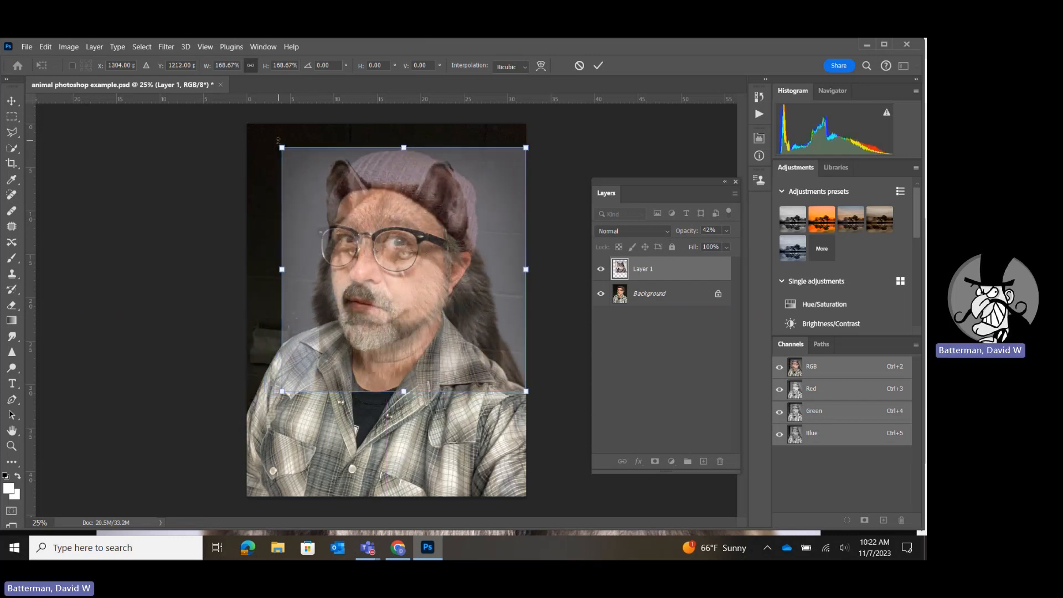
{"action": "left_click_drag", "start_coordinate": [282, 147], "coordinate": [224, 91]}
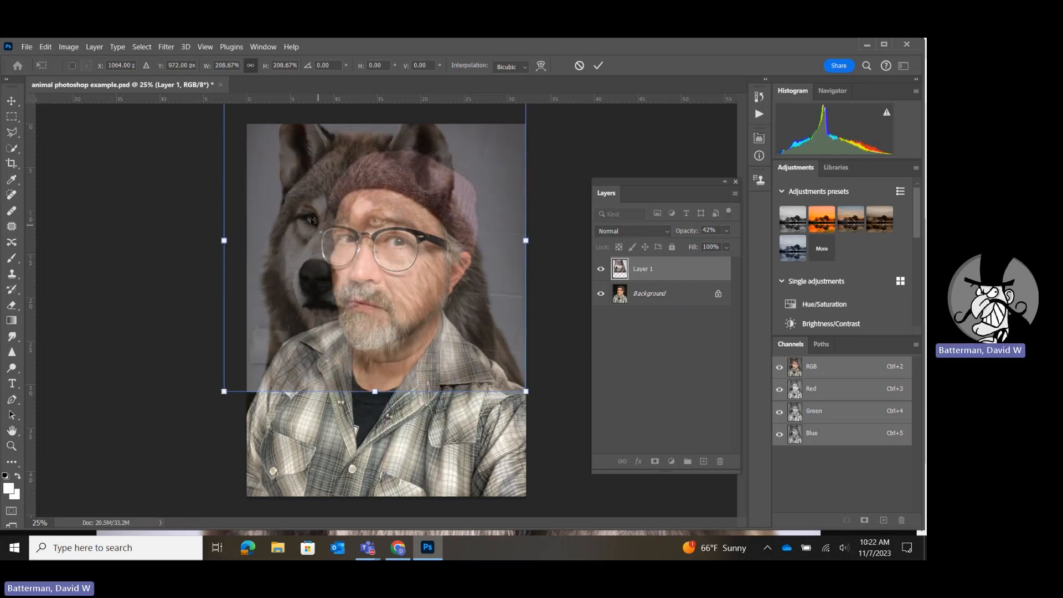
Move the wolf layer over the man's face and nudge it to about X 1368 px, Y 1248 px to align the facial features.
{"action": "left_click_drag", "start_coordinate": [311, 220], "coordinate": [277, 217]}
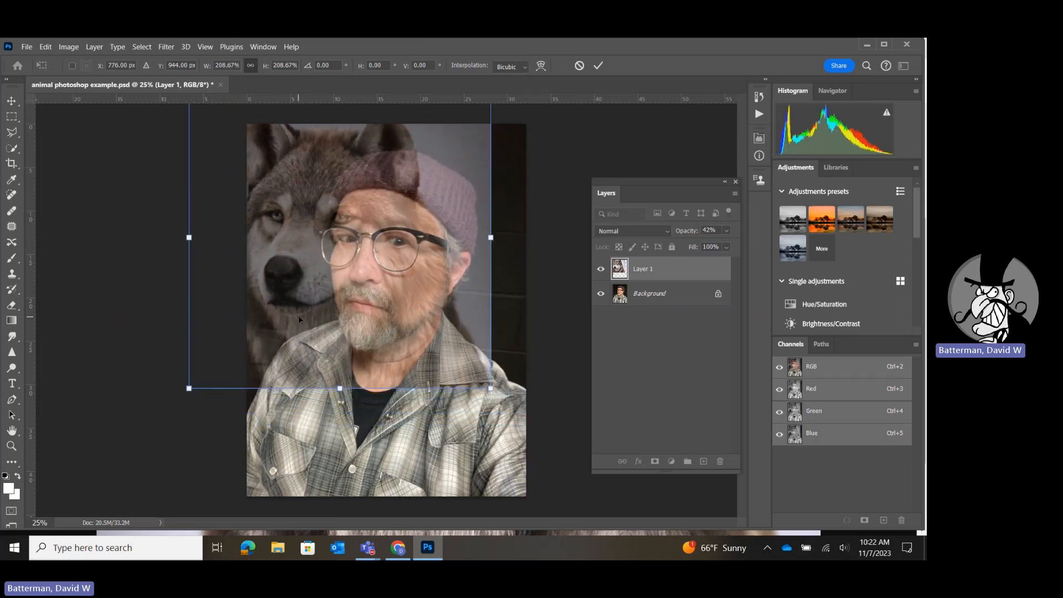
{"action": "left_click_drag", "start_coordinate": [260, 159], "coordinate": [335, 197]}
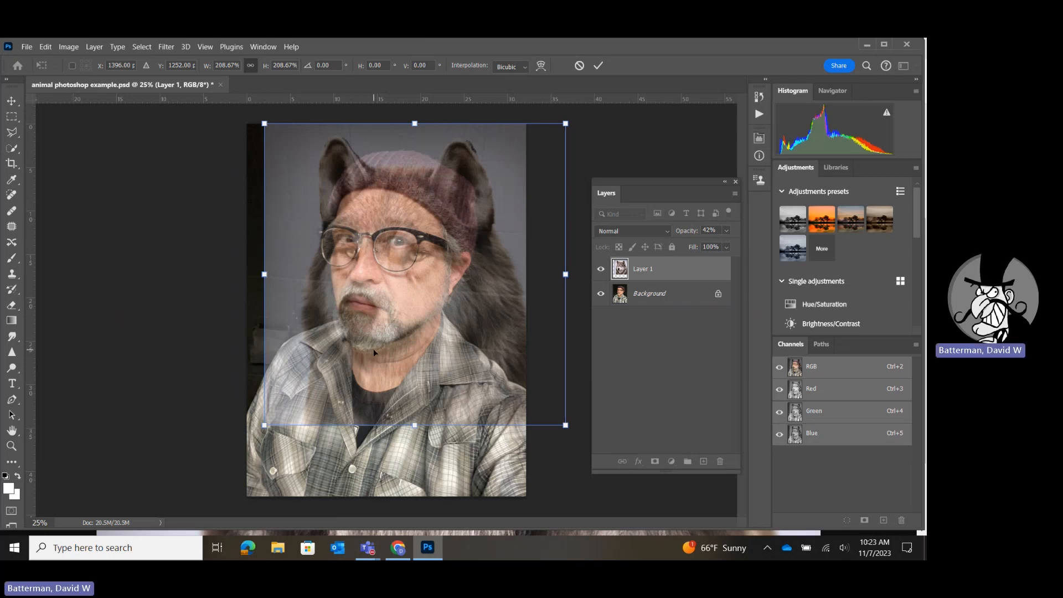
{"action": "key", "text": "Left"}
{"action": "key", "text": "Left"}
{"action": "key", "text": "Left"}
{"action": "key", "text": "Left"}
{"action": "key", "text": "Left"}
{"action": "key", "text": "Left"}
{"action": "key", "text": "Left"}
{"action": "key", "text": "Right"}
{"action": "key", "text": "Right"}
{"action": "key", "text": "Right"}
{"action": "key", "text": "Left"}
{"action": "key", "text": "Left"}
{"action": "key", "text": "Left"}
{"action": "key", "text": "Left"}
{"action": "key", "text": "Left"}
{"action": "key", "text": "Up"}
{"action": "key", "text": "Up"}
{"action": "key", "text": "Up"}
{"action": "key", "text": "Up"}
{"action": "key", "text": "Up"}
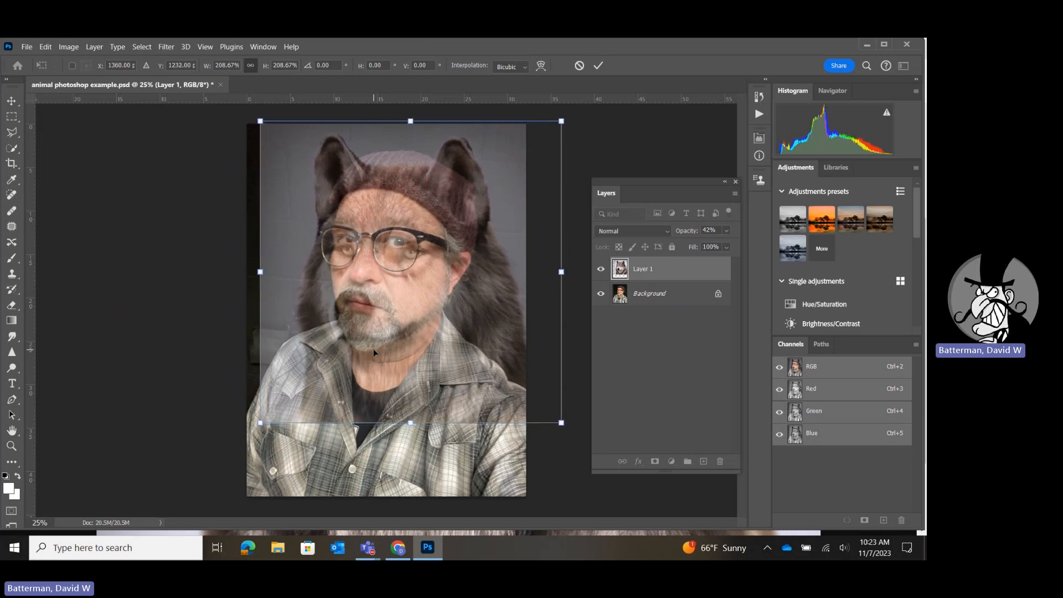
{"action": "key", "text": "Down"}
{"action": "key", "text": "Down"}
{"action": "key", "text": "Down"}
{"action": "key", "text": "Down"}
{"action": "key", "text": "Down"}
{"action": "key", "text": "Down"}
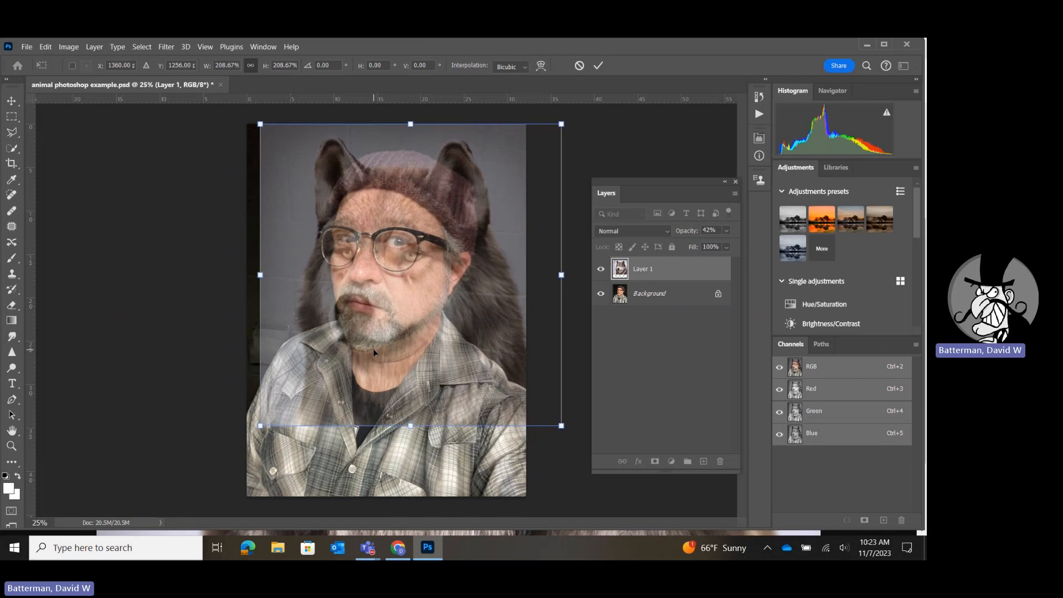
{"action": "key", "text": "Down"}
{"action": "key", "text": "Down"}
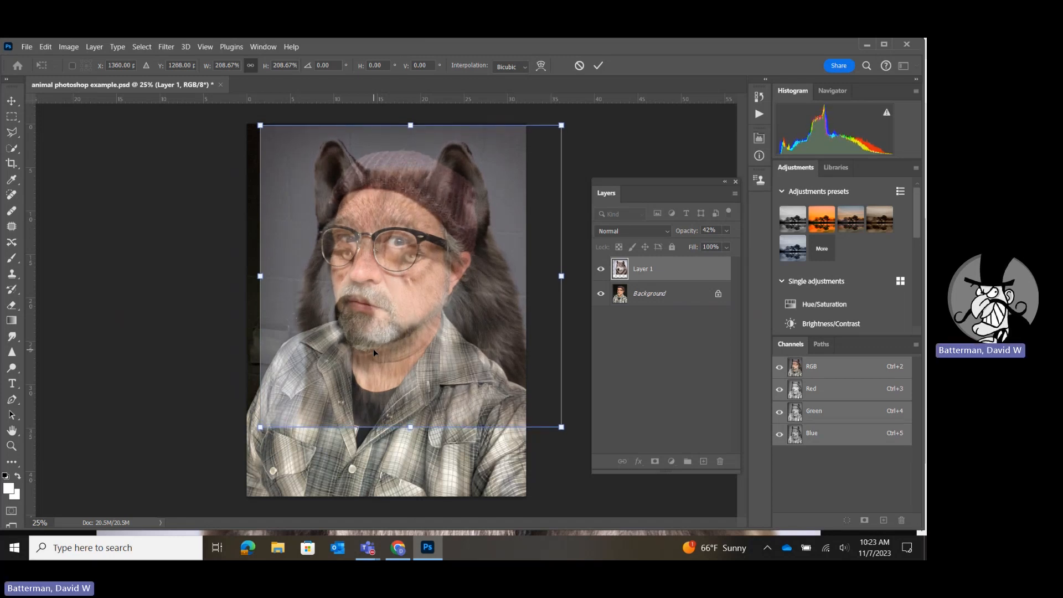
{"action": "key", "text": "Right"}
{"action": "key", "text": "Right"}
{"action": "key", "text": "Right"}
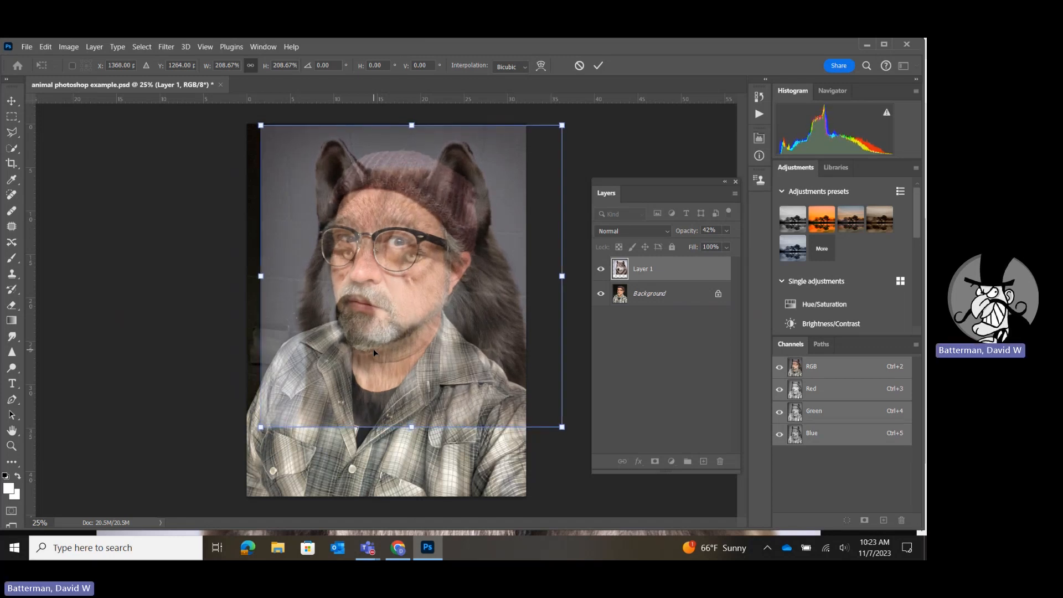
{"action": "key", "text": "Up"}
{"action": "key", "text": "Up"}
{"action": "key", "text": "Up"}
{"action": "key", "text": "Up"}
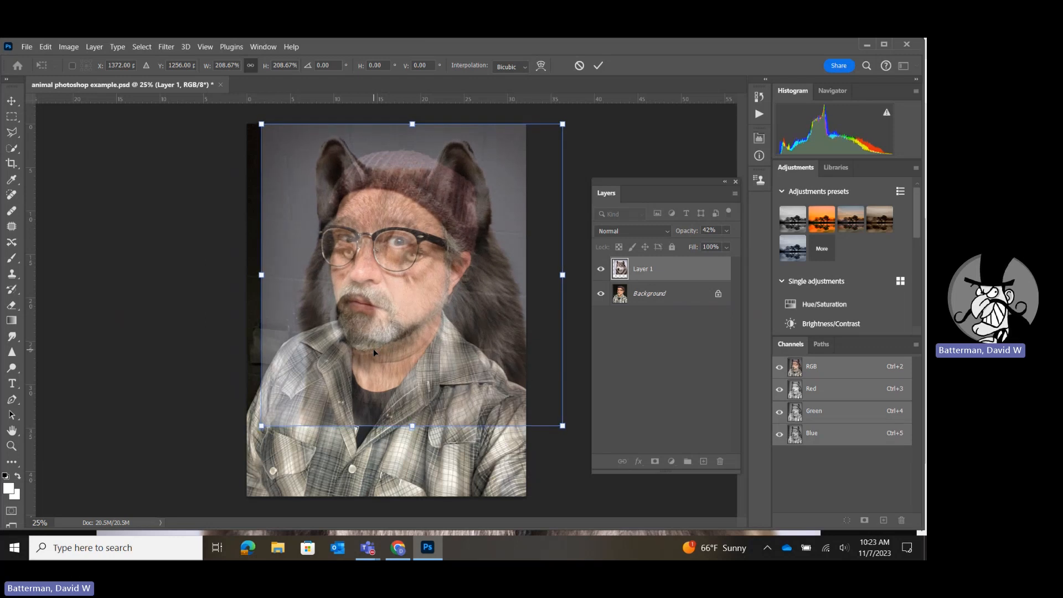
{"action": "key", "text": "Down"}
{"action": "key", "text": "Down"}
{"action": "key", "text": "Down"}
{"action": "key", "text": "Up"}
{"action": "key", "text": "Up"}
{"action": "key", "text": "Left"}
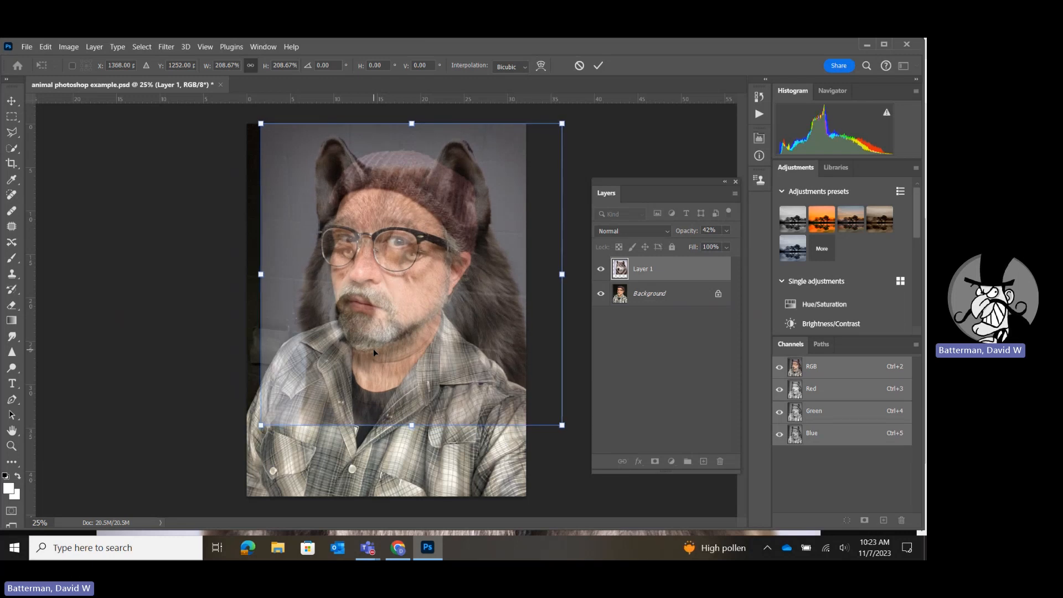
{"action": "key", "text": "Up"}
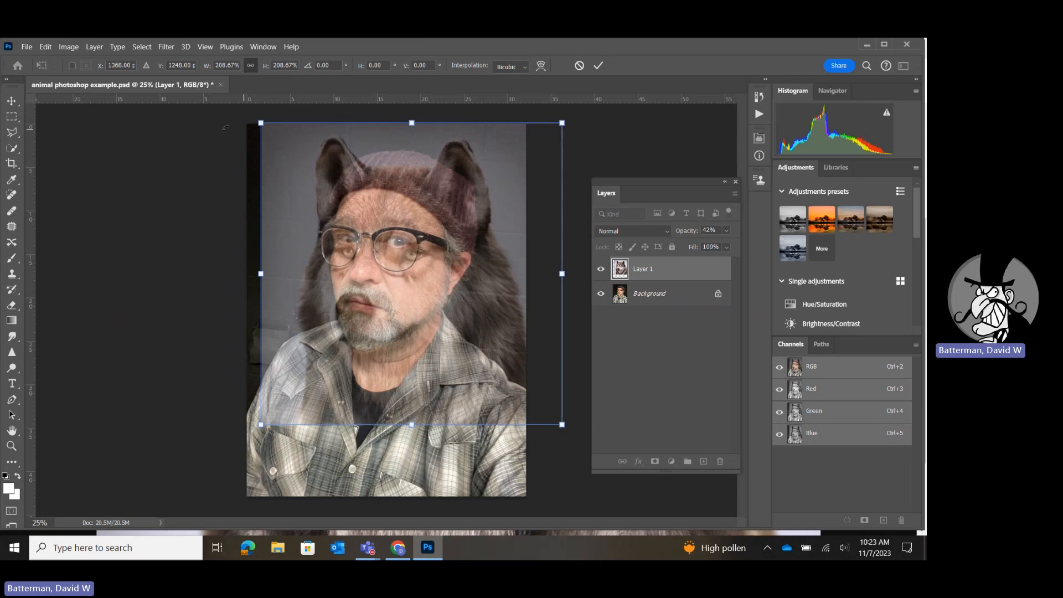
Enlarge the wolf layer to about 211.83%, shift it right to about X 1385 px and apply the transform.
{"action": "left_click_drag", "start_coordinate": [260, 122], "coordinate": [256, 119]}
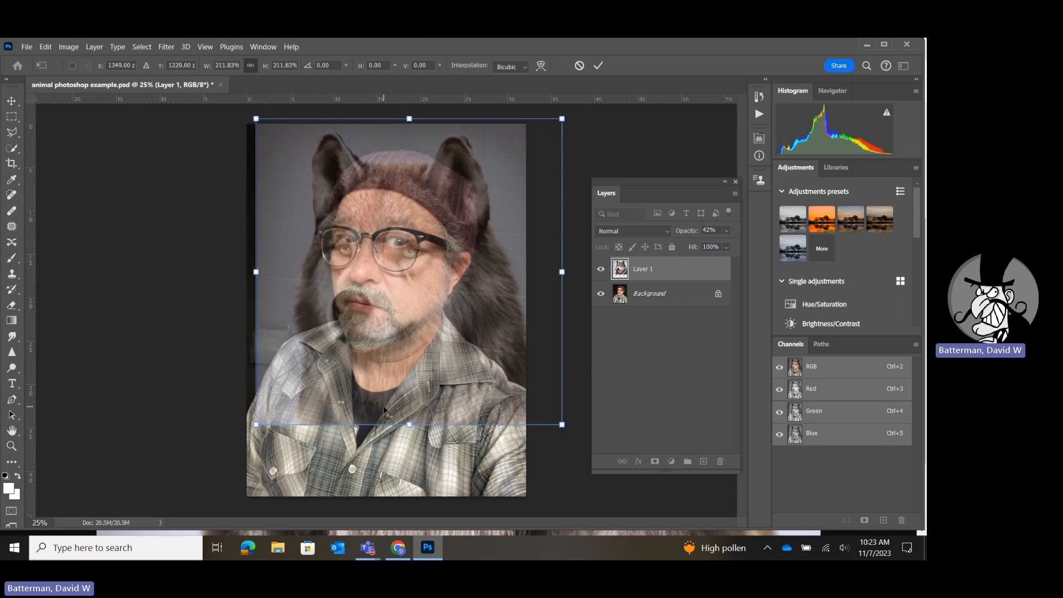
{"action": "key", "text": "Right"}
{"action": "key", "text": "Right"}
{"action": "key", "text": "Right"}
{"action": "key", "text": "Right"}
{"action": "key", "text": "Right"}
{"action": "key", "text": "Right"}
{"action": "key", "text": "Right"}
{"action": "key", "text": "Right"}
{"action": "key", "text": "Right"}
{"action": "key", "text": "Right"}
{"action": "key", "text": "Right"}
{"action": "key", "text": "Right"}
{"action": "key", "text": "Right"}
{"action": "key", "text": "Right"}
{"action": "key", "text": "Right"}
{"action": "key", "text": "Right"}
{"action": "key", "text": "Right"}
{"action": "key", "text": "Right"}
{"action": "key", "text": "Right"}
{"action": "key", "text": "Right"}
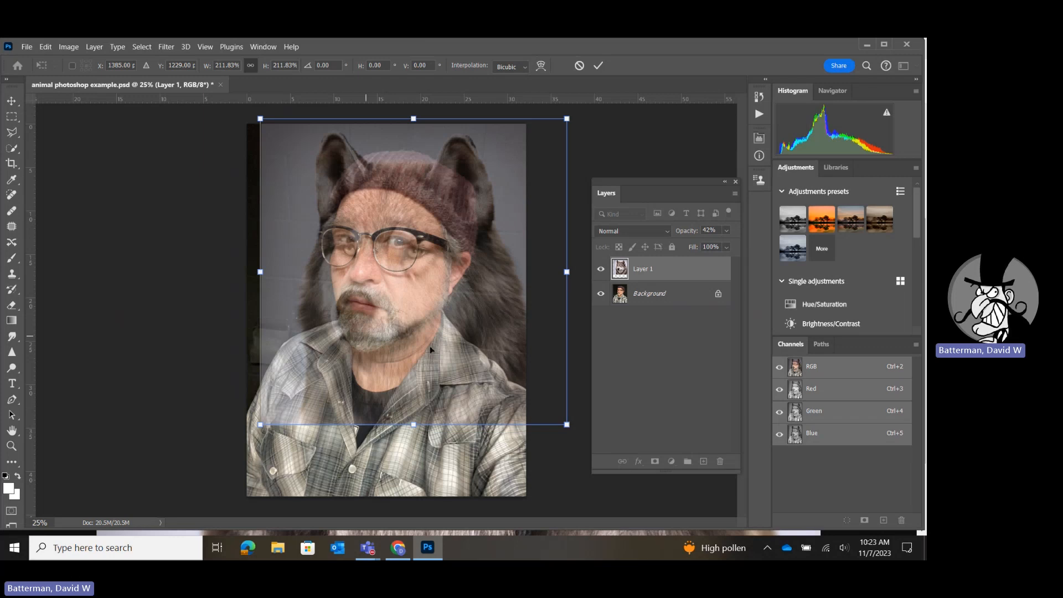
{"action": "key", "text": "w"}
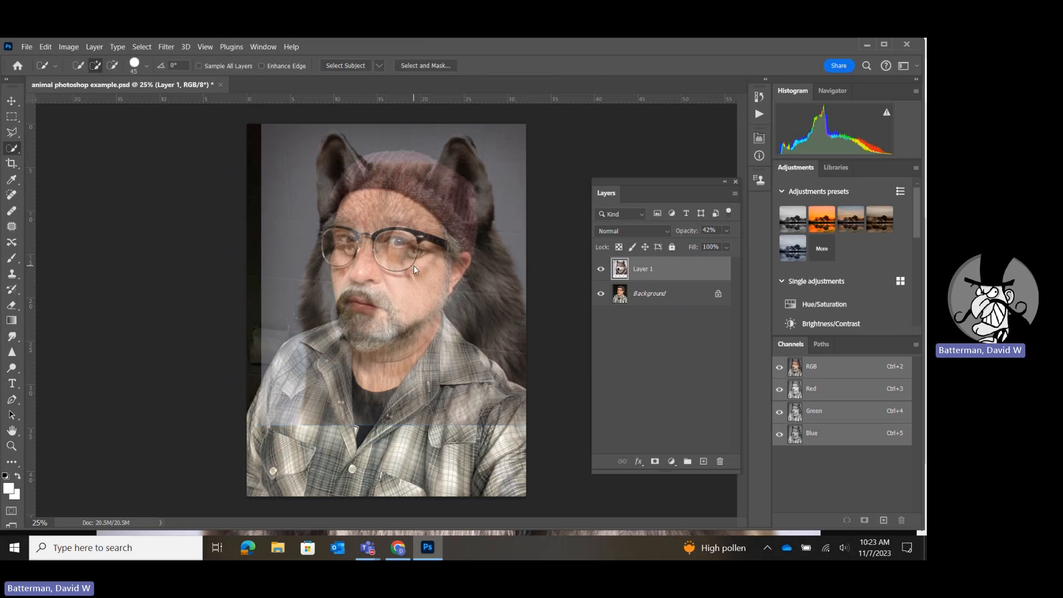
Raise the wolf layer's opacity to 100%.
{"action": "left_click", "coordinate": [726, 231]}
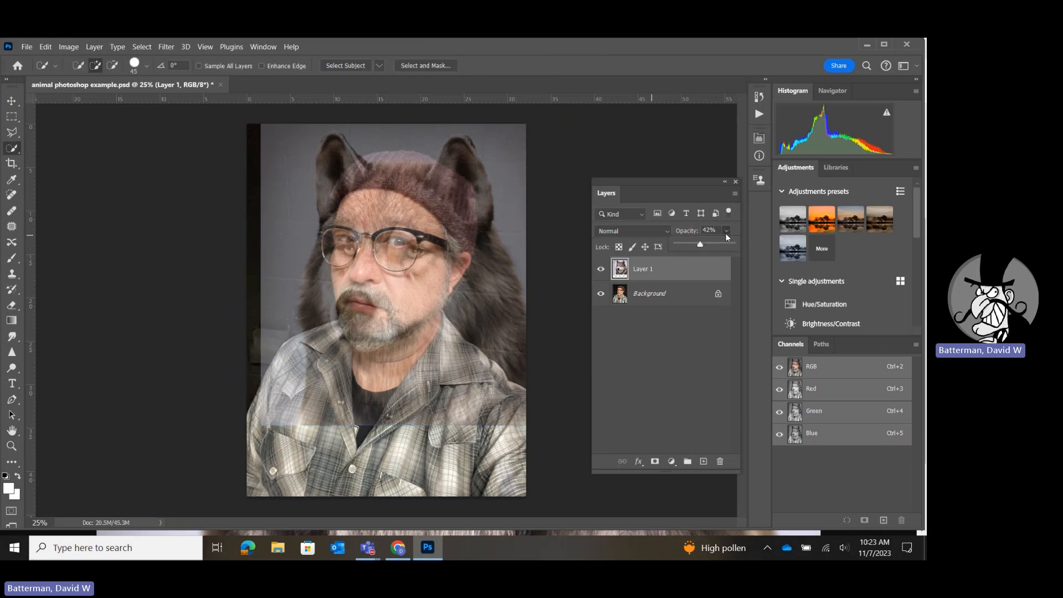
{"action": "left_click_drag", "start_coordinate": [715, 244], "coordinate": [737, 245]}
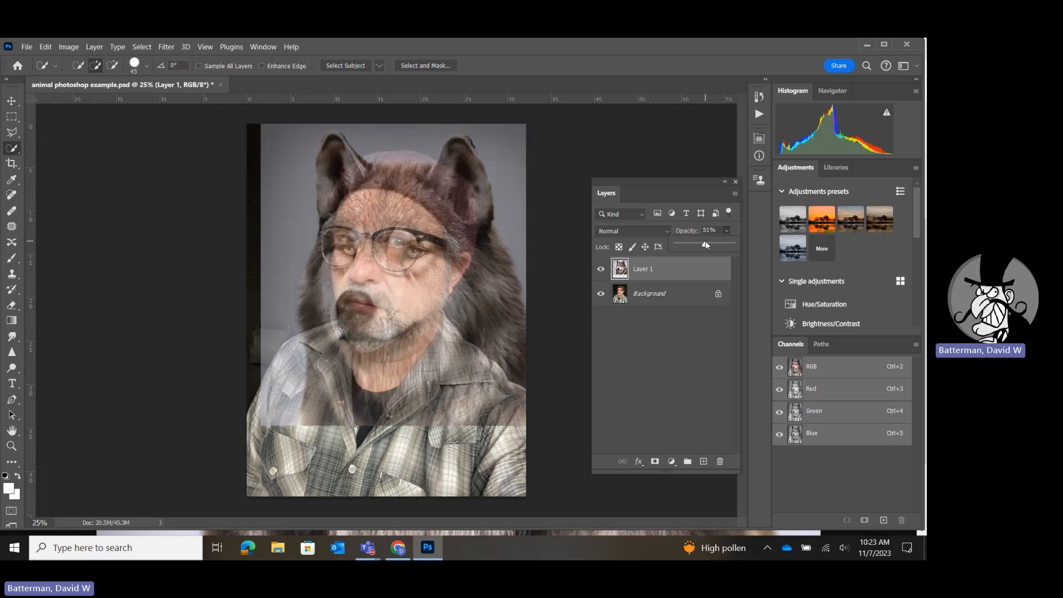
{"action": "left_click_drag", "start_coordinate": [715, 244], "coordinate": [748, 242]}
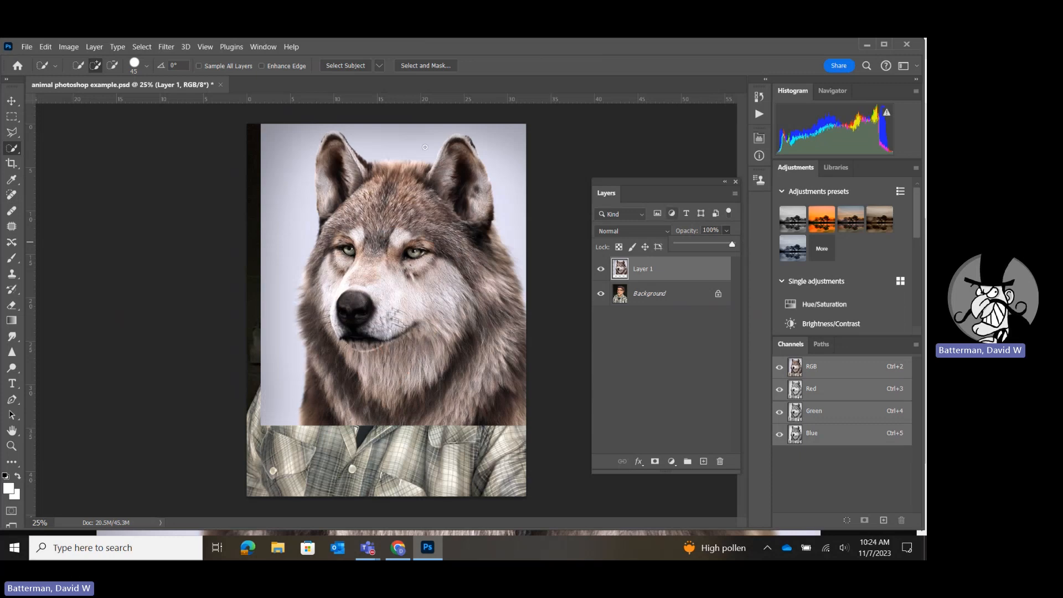
Select the pale background around the wolf's head with the Quick Selection tool.
{"action": "left_click", "coordinate": [12, 153]}
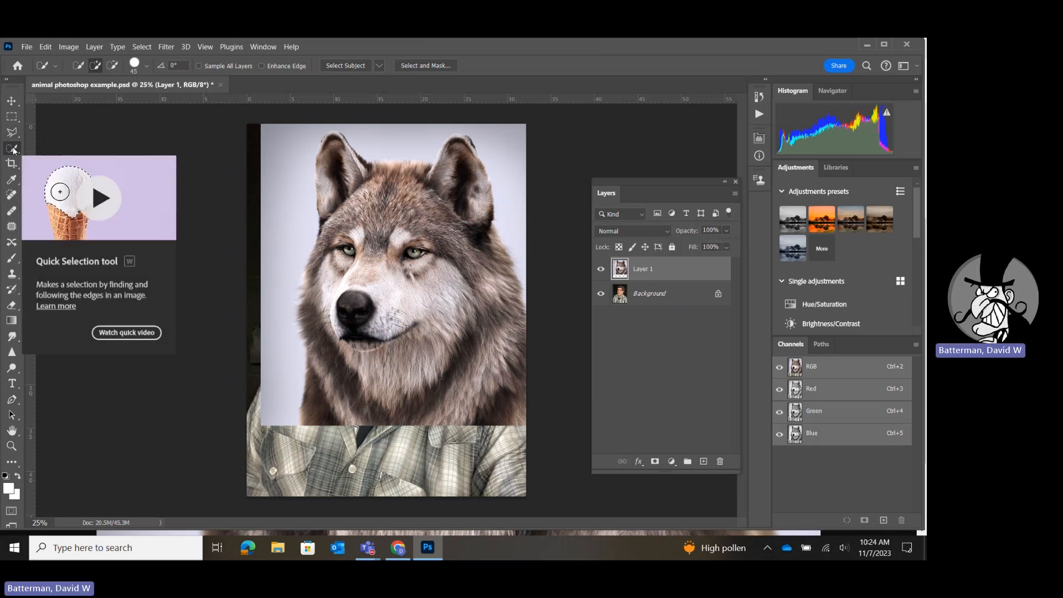
{"action": "left_click_drag", "start_coordinate": [412, 143], "coordinate": [383, 134]}
{"action": "mouse_move", "coordinate": [311, 132]}
{"action": "left_mouse_down"}
{"action": "mouse_move", "coordinate": [291, 144]}
{"action": "mouse_move", "coordinate": [274, 210]}
{"action": "mouse_move", "coordinate": [286, 318]}
{"action": "mouse_move", "coordinate": [278, 273]}
{"action": "mouse_move", "coordinate": [268, 412]}
{"action": "left_mouse_up"}
{"action": "left_click_drag", "start_coordinate": [457, 129], "coordinate": [525, 202]}
{"action": "left_click", "coordinate": [523, 300]}
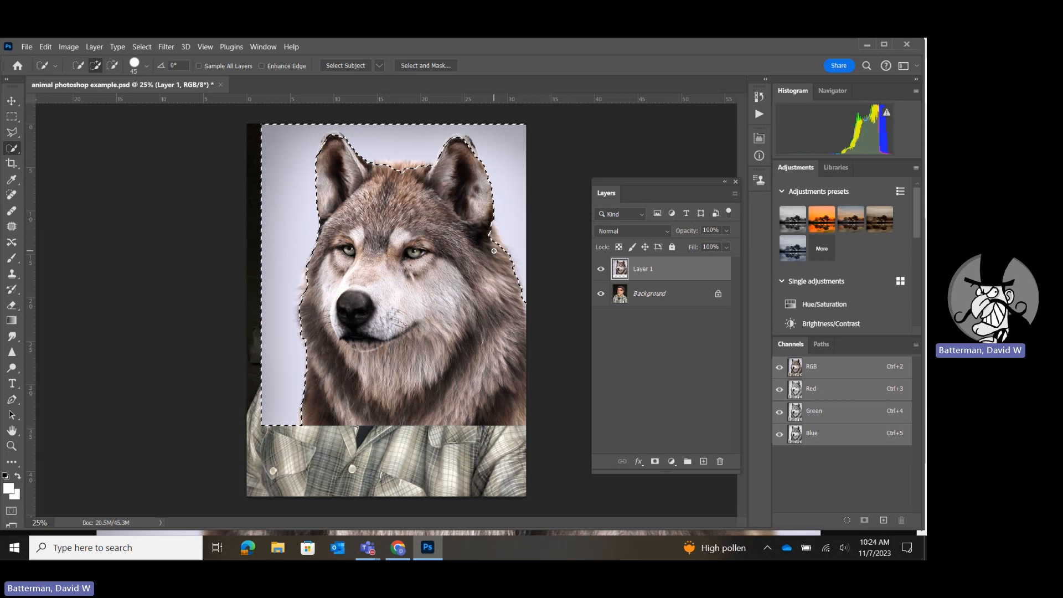
Subtract the wolf's ear tips, crown and neck fur from the background selection so its edge follows the fur.
{"action": "key", "text": "alt"}
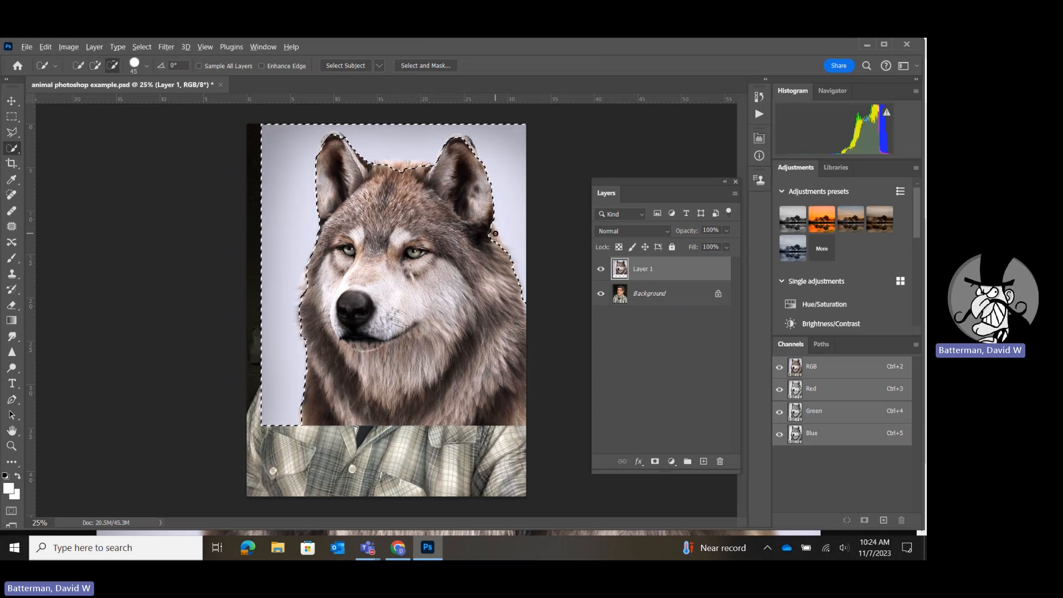
{"action": "key", "text": "alt"}
{"action": "key", "text": "alt"}
{"action": "key", "text": "alt"}
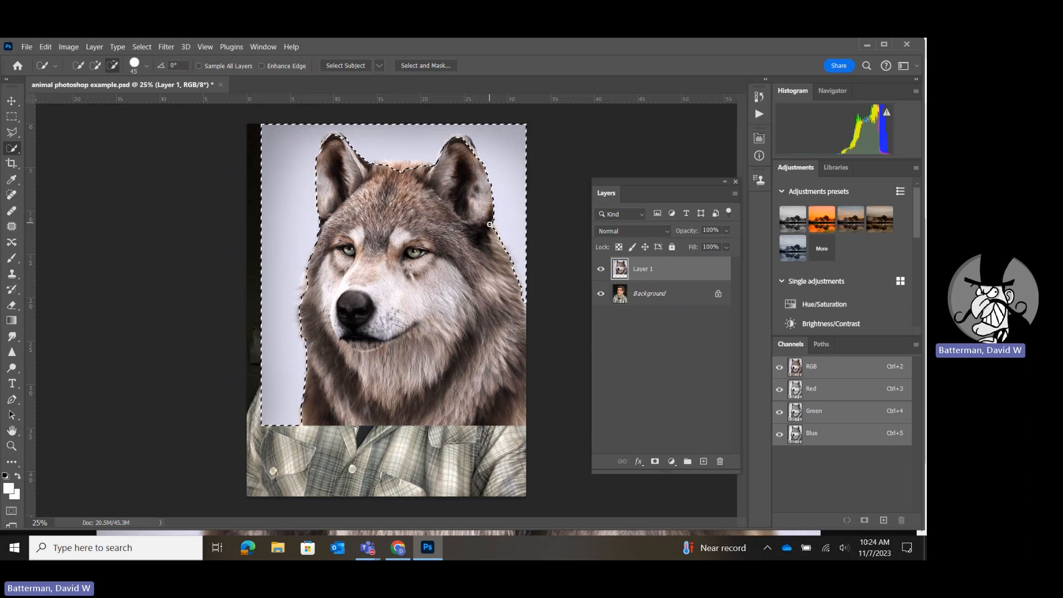
{"action": "key", "text": "alt"}
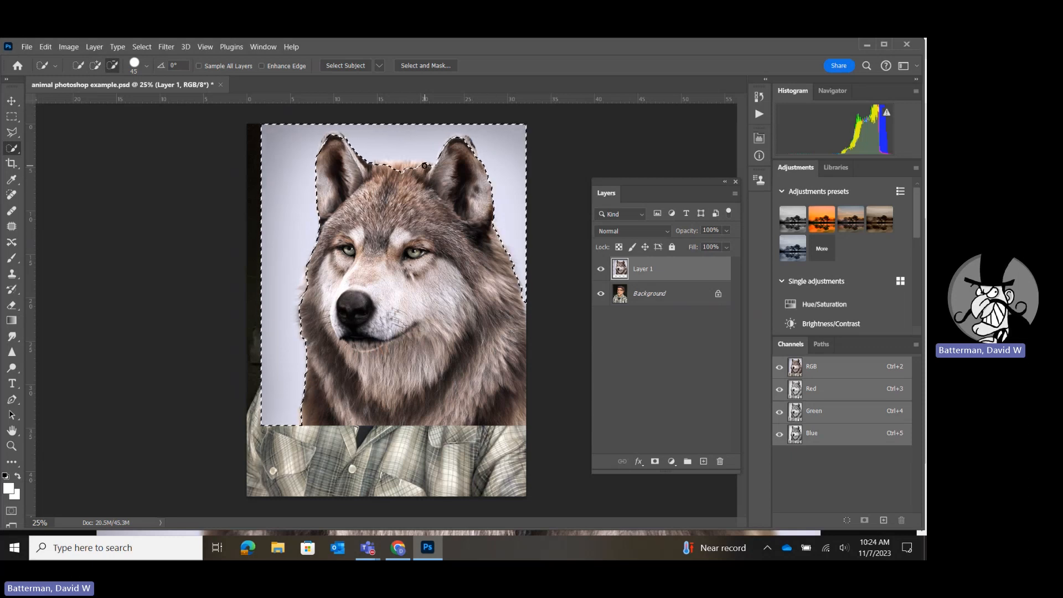
{"action": "key", "text": "alt"}
{"action": "key", "text": "alt"}
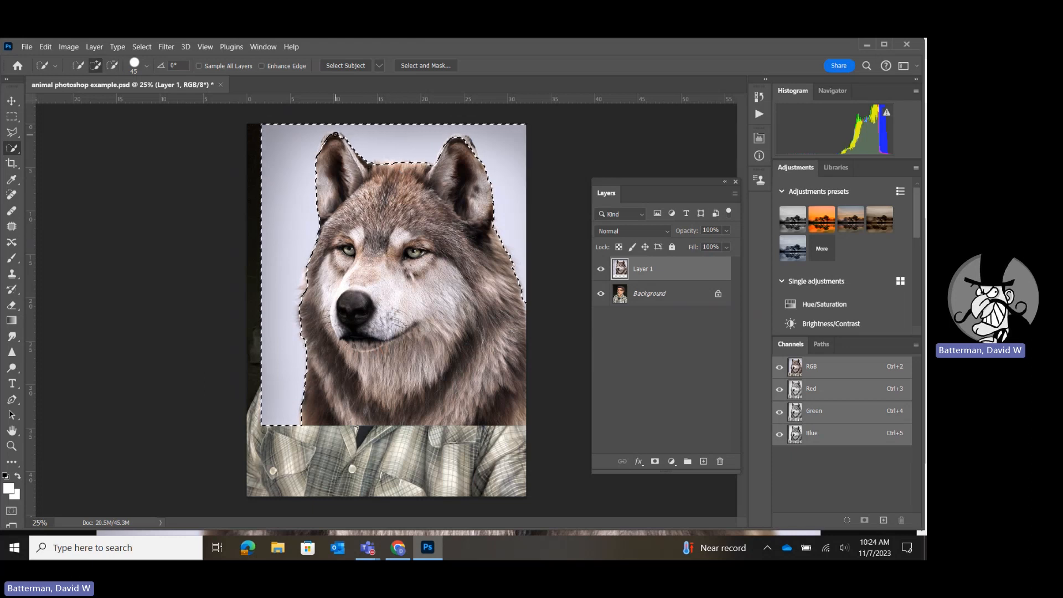
{"action": "key", "text": "alt"}
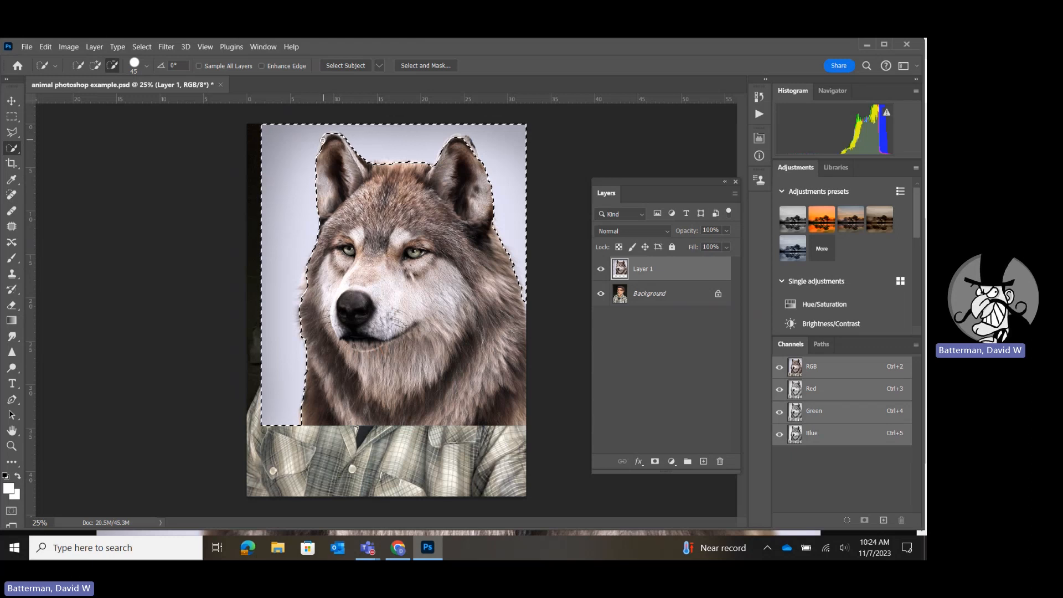
{"action": "left_click", "coordinate": [333, 135], "text": "alt"}
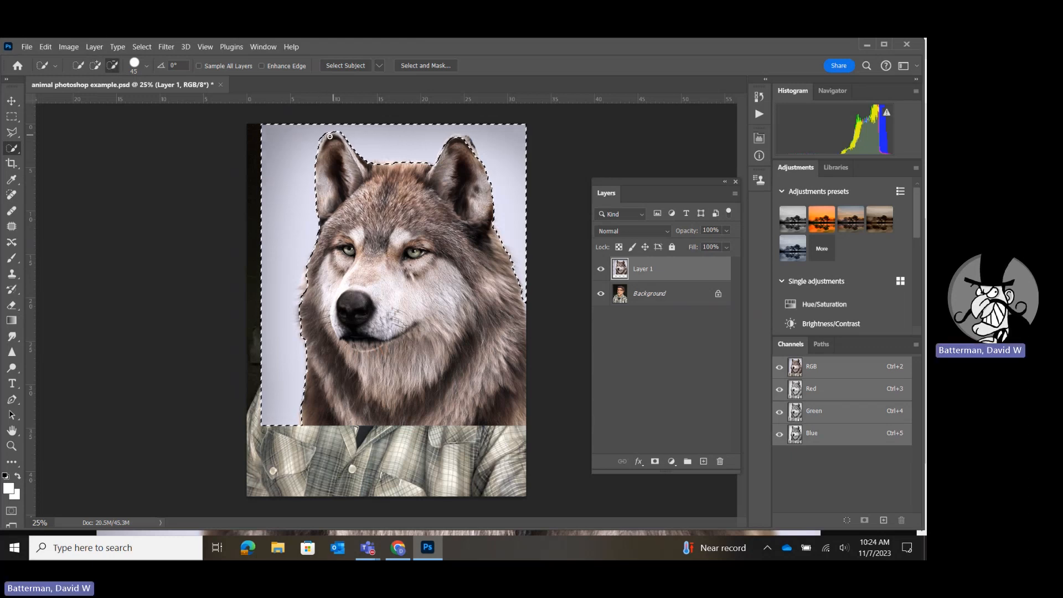
{"action": "left_click", "coordinate": [456, 136], "text": "alt"}
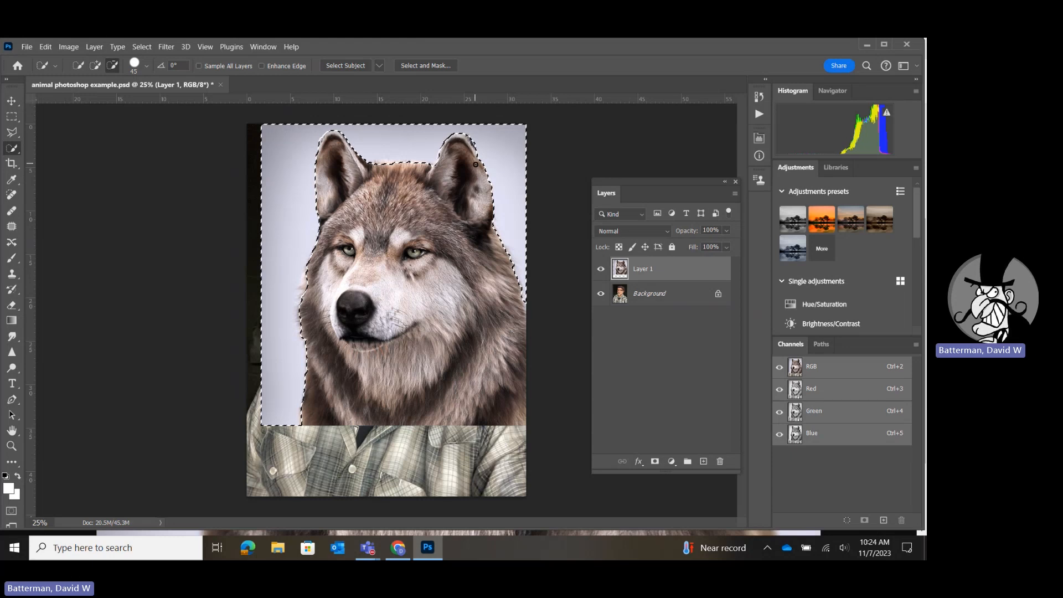
{"action": "left_click_drag", "start_coordinate": [480, 173], "coordinate": [483, 182]}
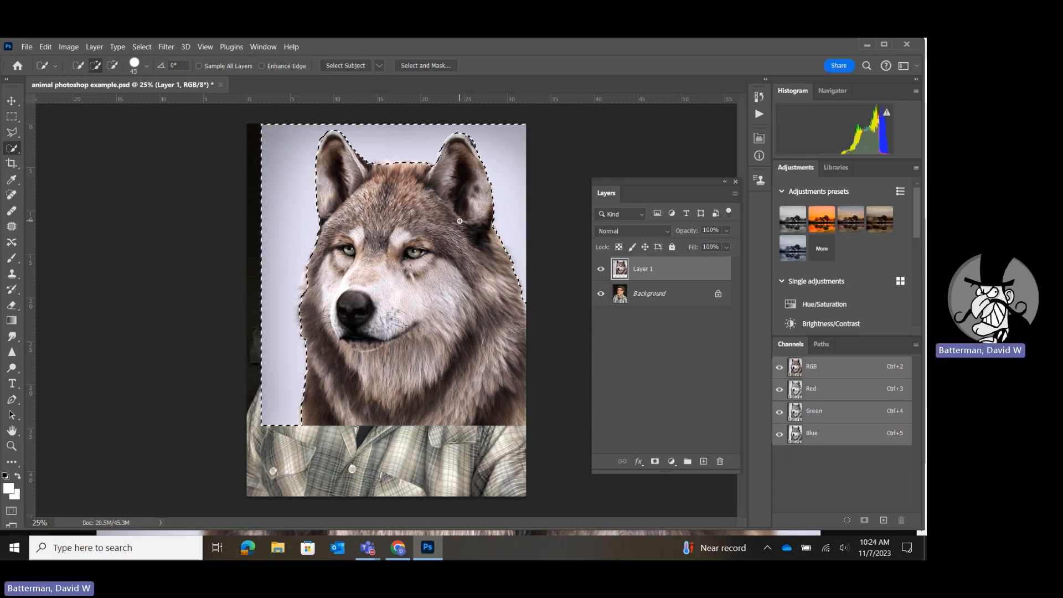
Try to refine the selection along the wolf's right-hand ear in Select and Mask with a size 50 brush.
{"action": "left_click", "coordinate": [419, 66]}
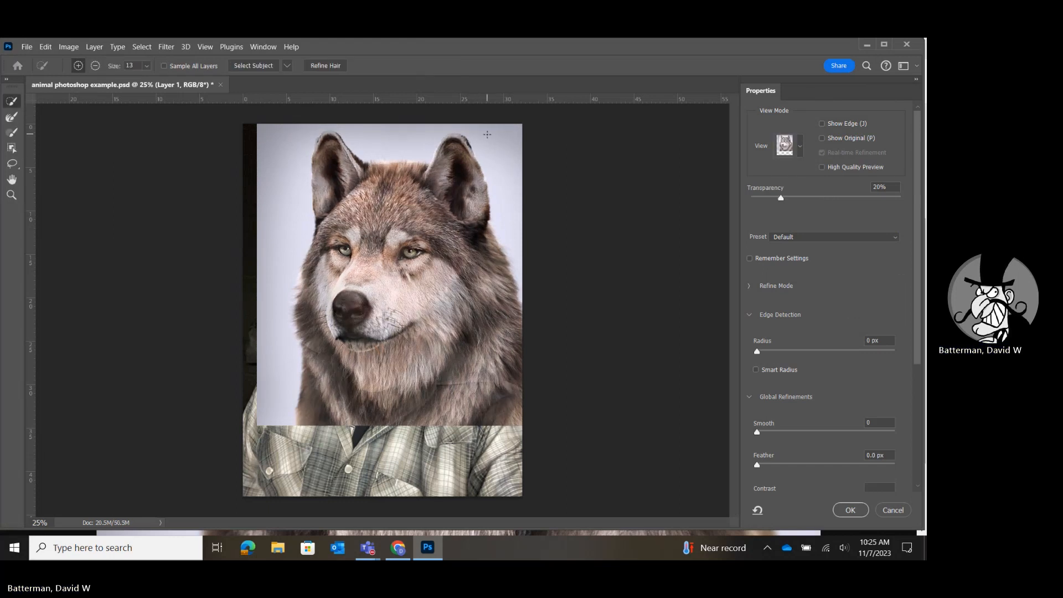
{"action": "key", "text": "bracketright"}
{"action": "key", "text": "bracketright"}
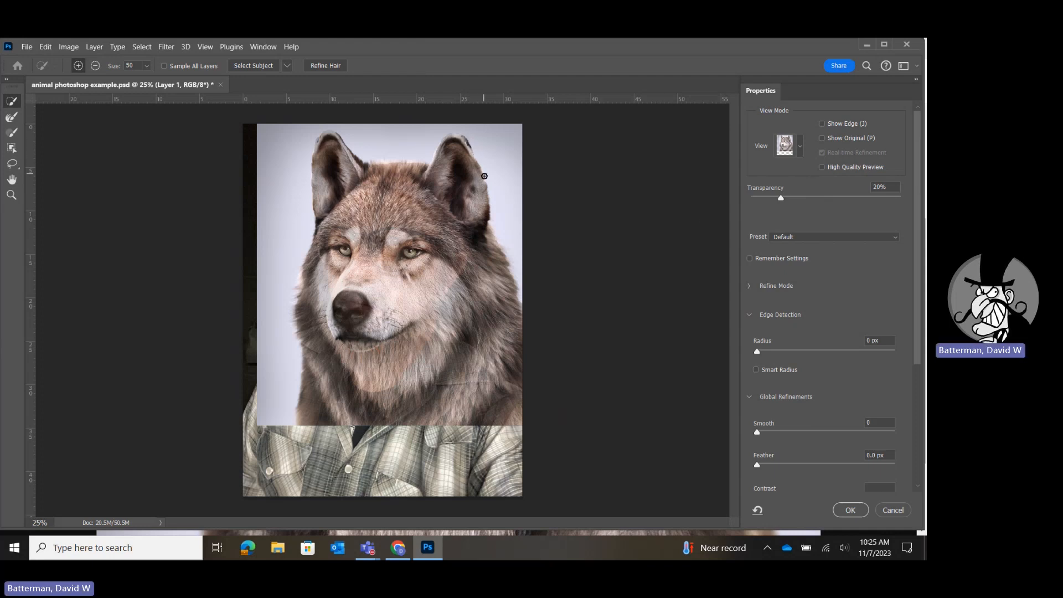
{"action": "left_click_drag", "start_coordinate": [489, 205], "coordinate": [491, 219]}
{"action": "key", "text": "Return"}
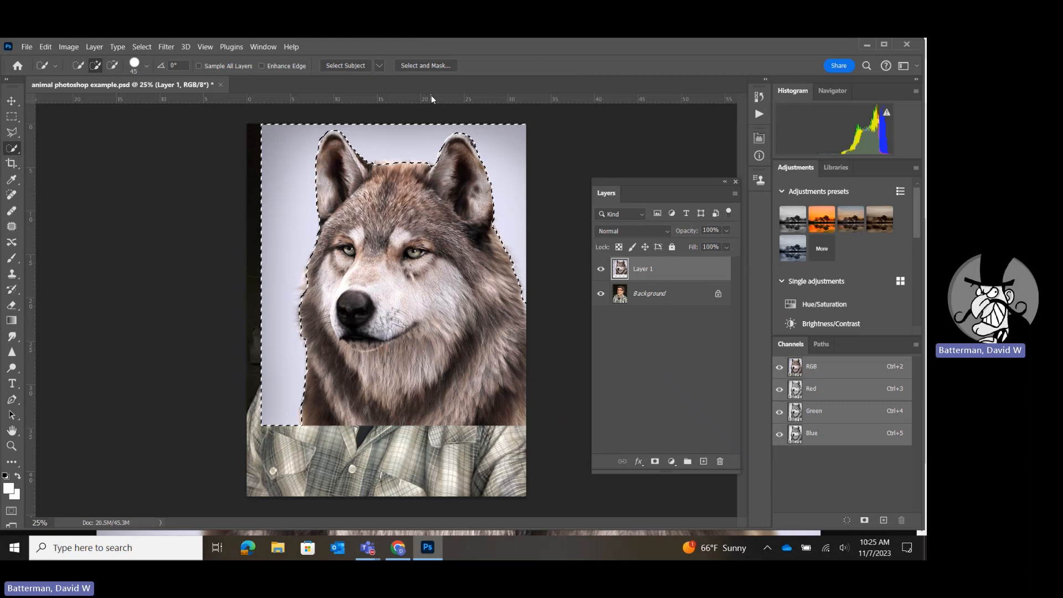
Feather the selection by 0.5 pixels, then delete the selected background from the wolf layer and deselect.
{"action": "left_click", "coordinate": [145, 48]}
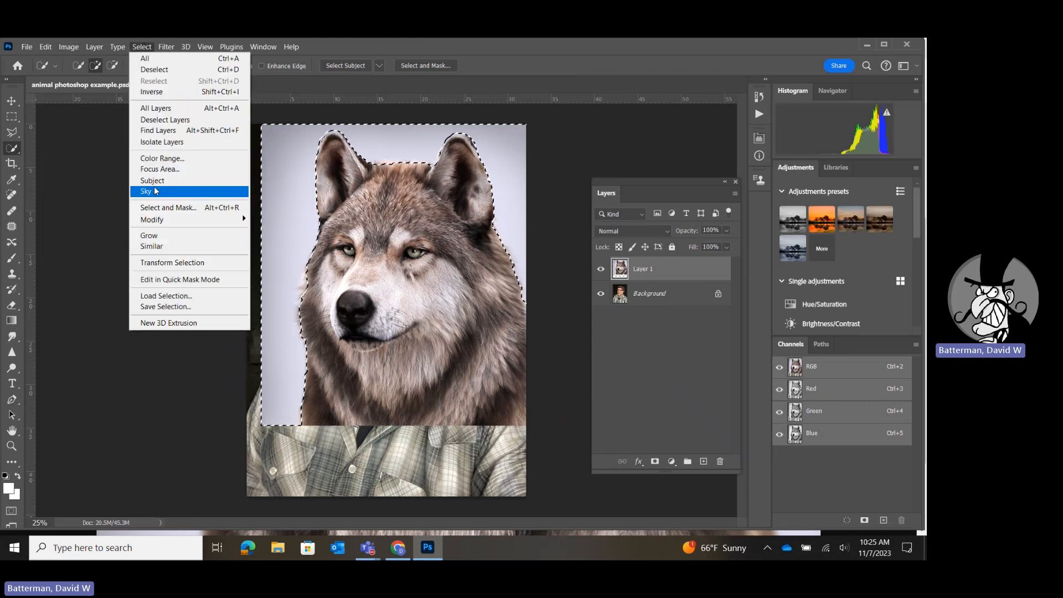
{"action": "mouse_move", "coordinate": [168, 221]}
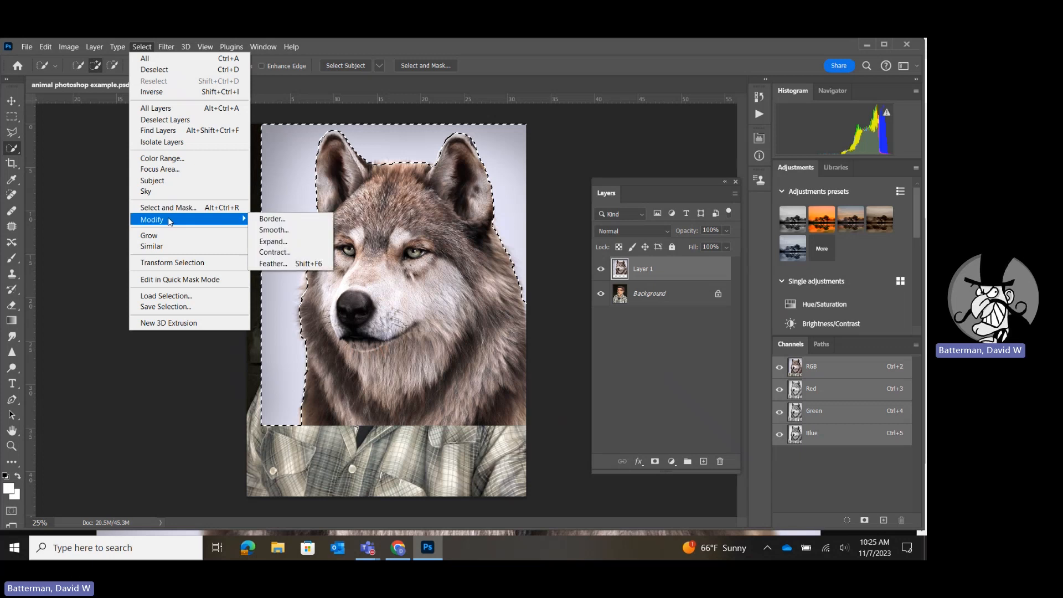
{"action": "left_click", "coordinate": [282, 264]}
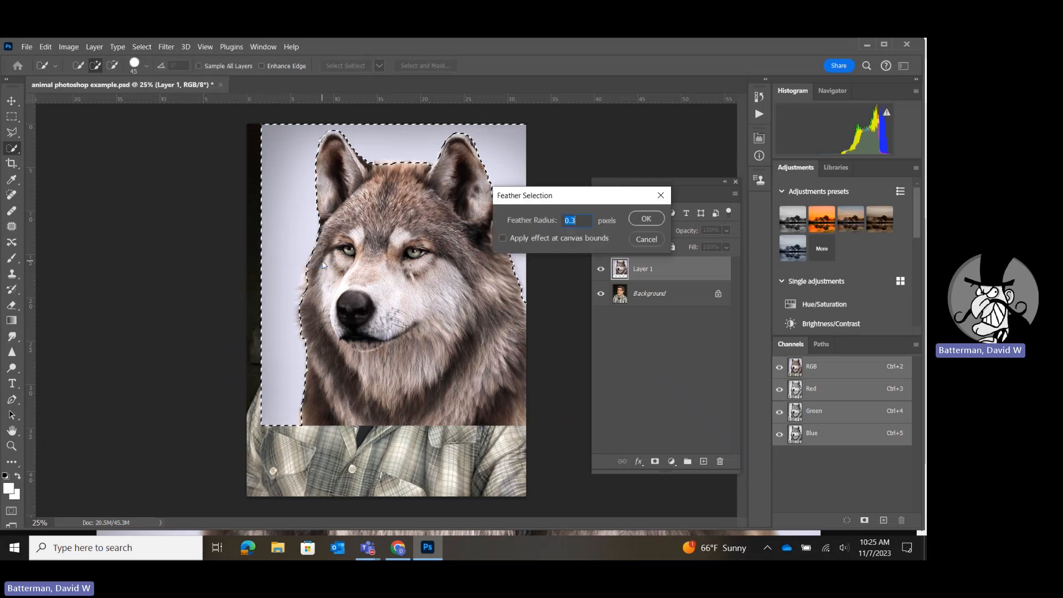
{"action": "type", "text": "0.5"}
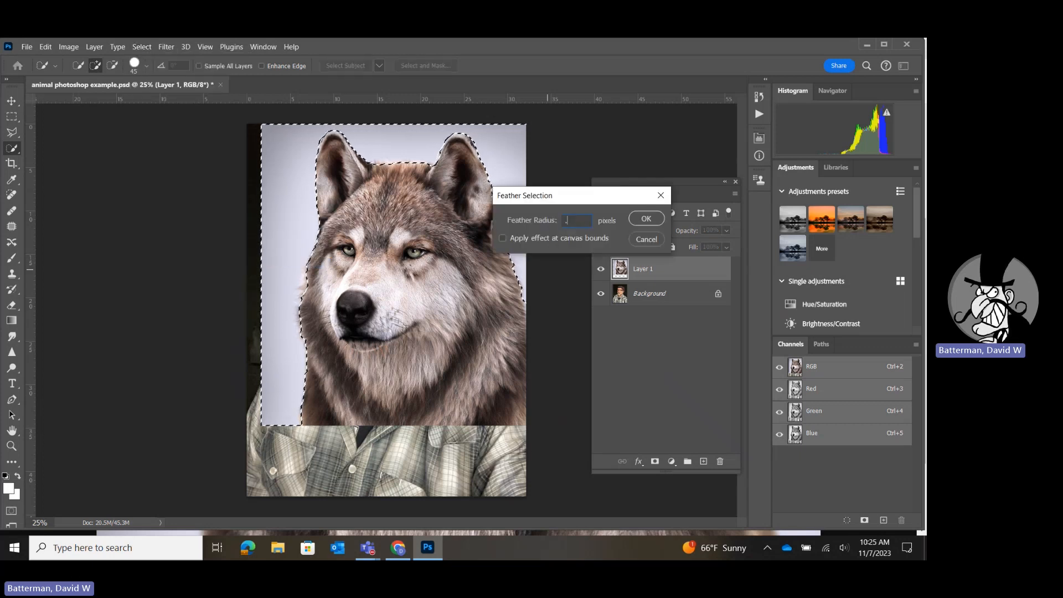
{"action": "key", "text": "Return"}
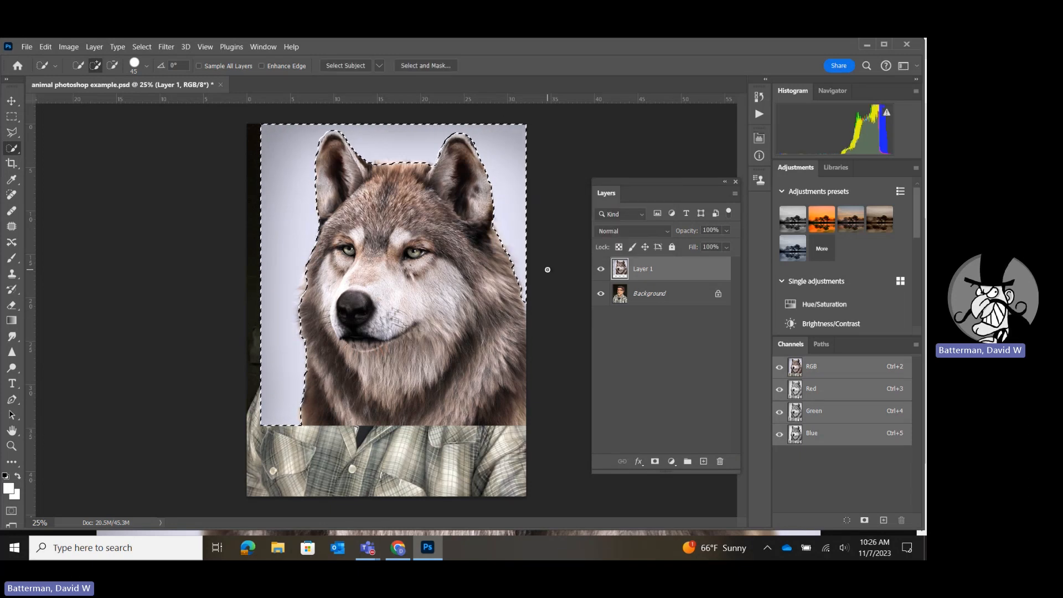
{"action": "key", "text": "Delete"}
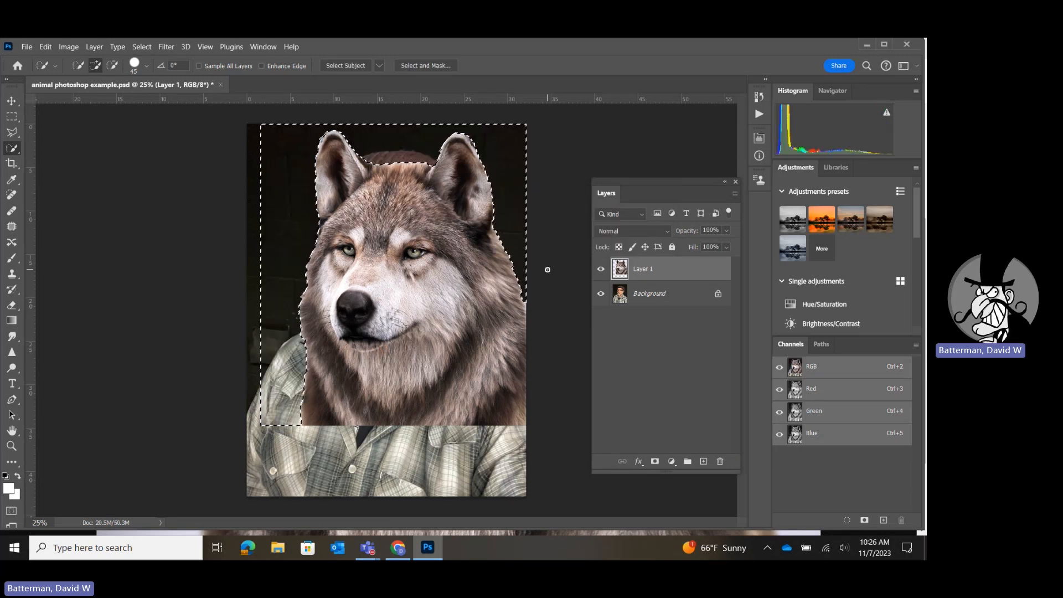
{"action": "key", "text": "ctrl+d"}
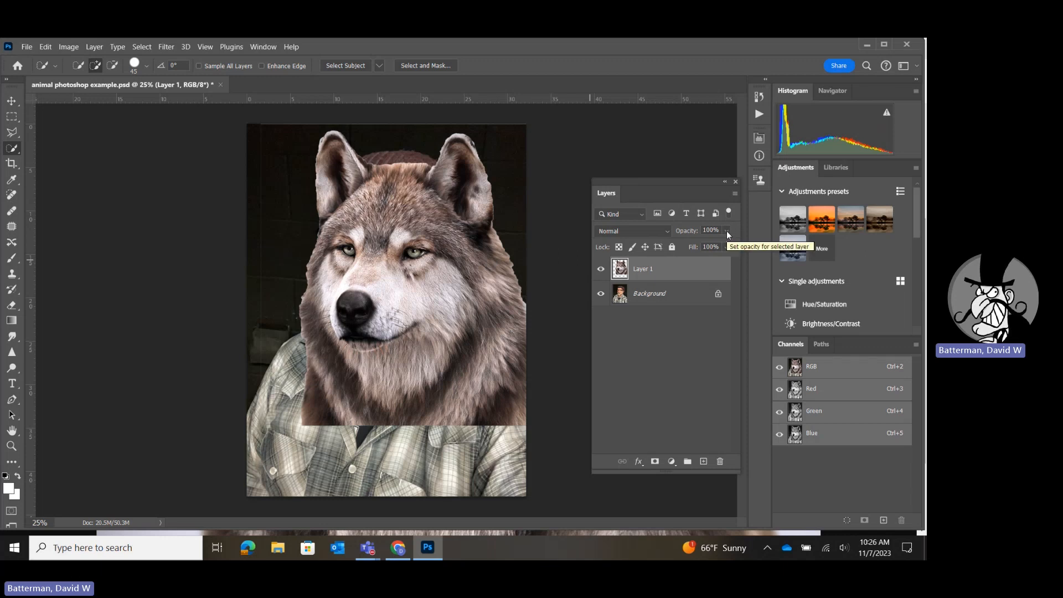
{"action": "right_click", "coordinate": [12, 150]}
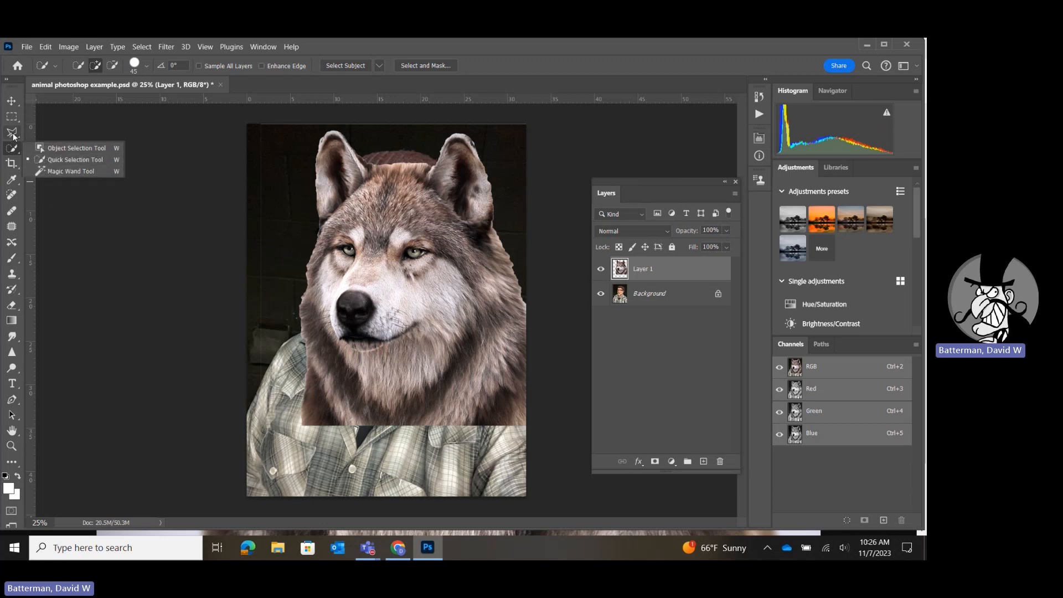
{"action": "left_click", "coordinate": [12, 134]}
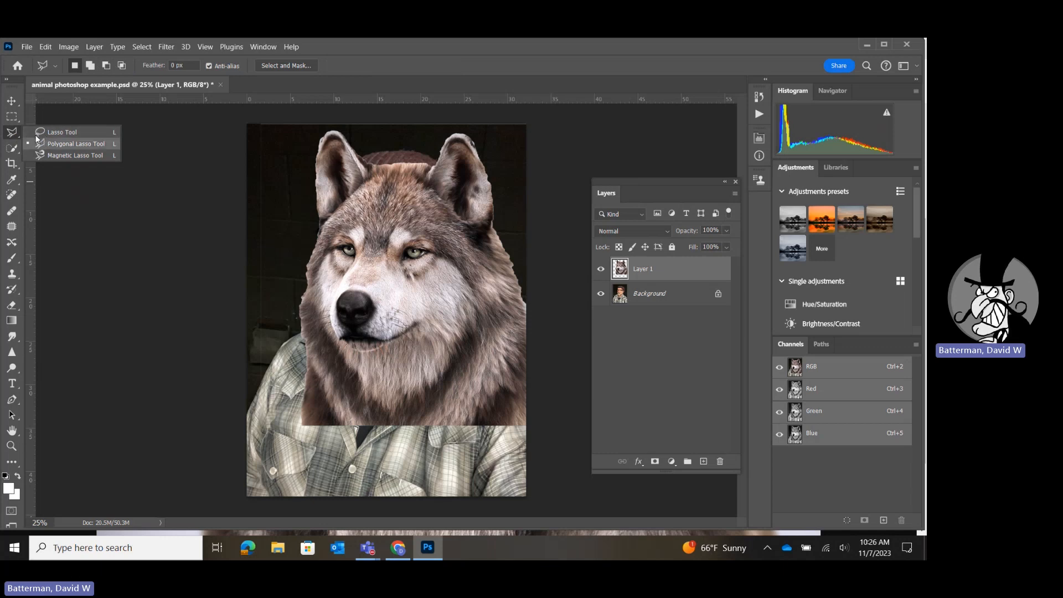
{"action": "left_click", "coordinate": [11, 132]}
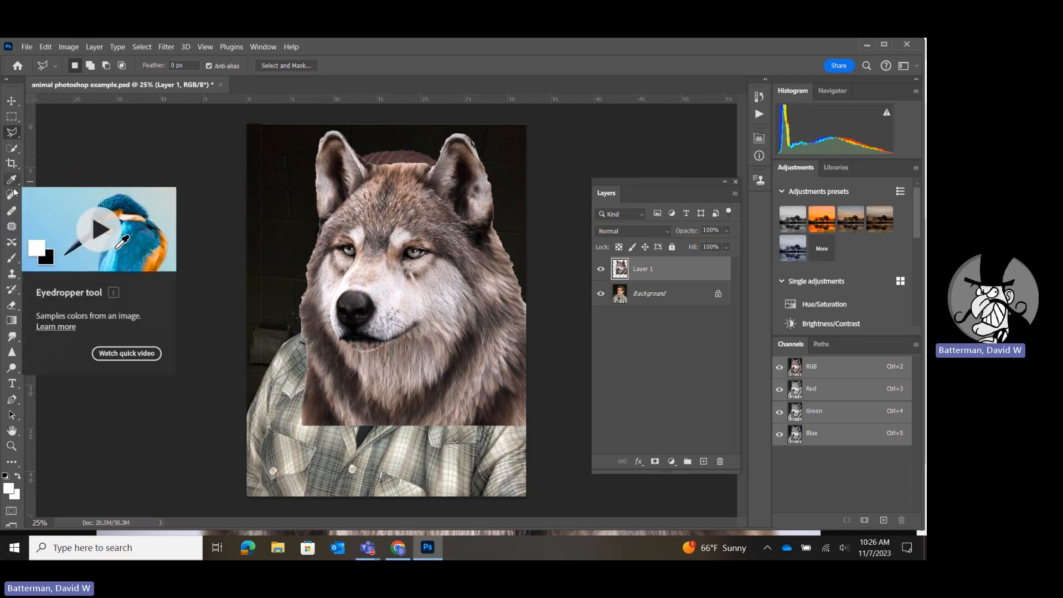
Switch to the Eraser and lower the wolf layer's opacity to 52% so the portrait shows through.
{"action": "left_click", "coordinate": [11, 306]}
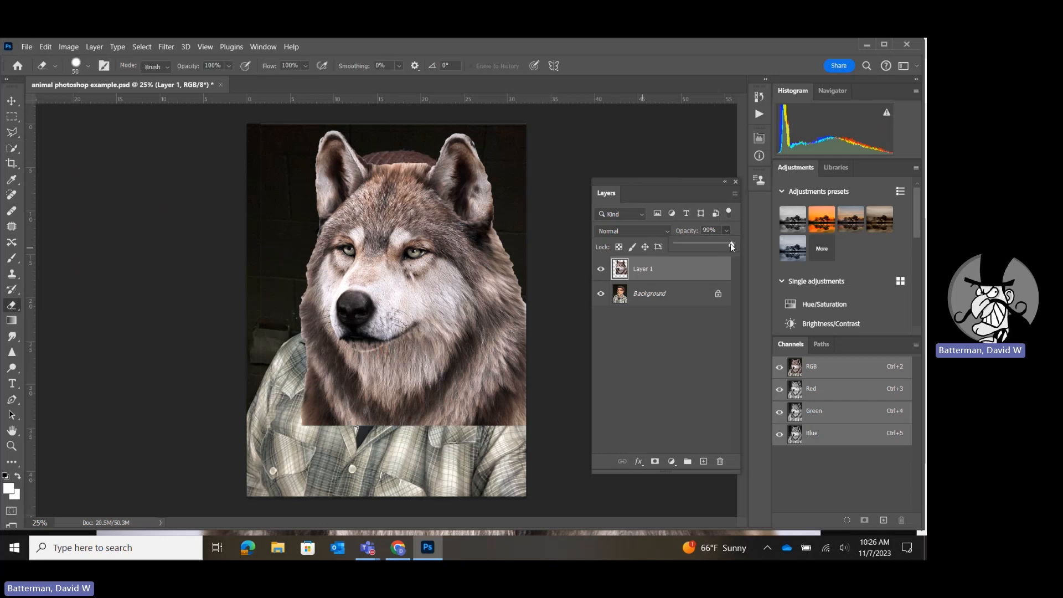
{"action": "left_click_drag", "start_coordinate": [711, 245], "coordinate": [708, 244]}
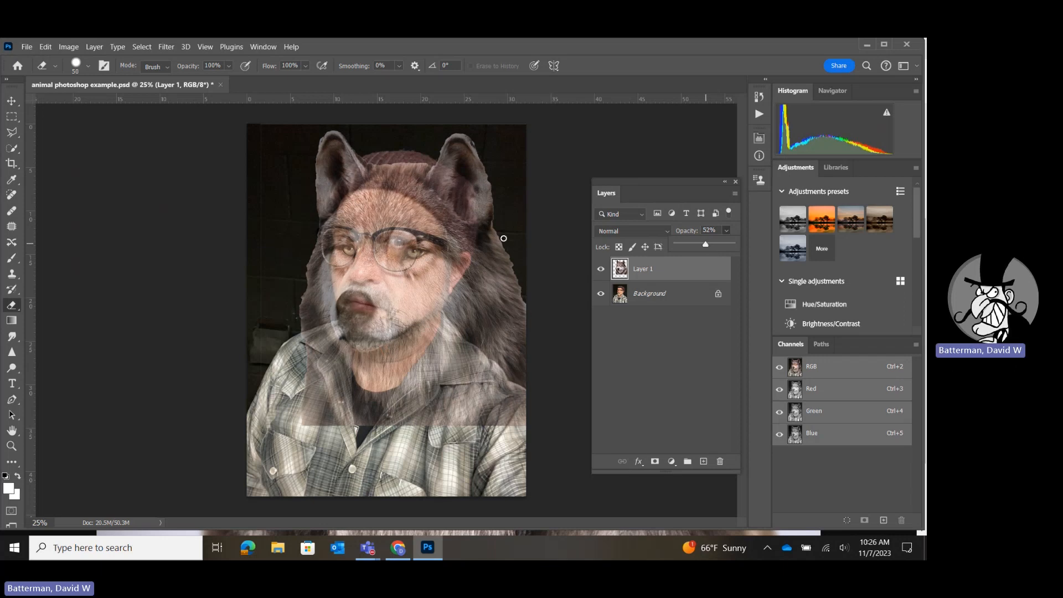
{"action": "left_click", "coordinate": [472, 251]}
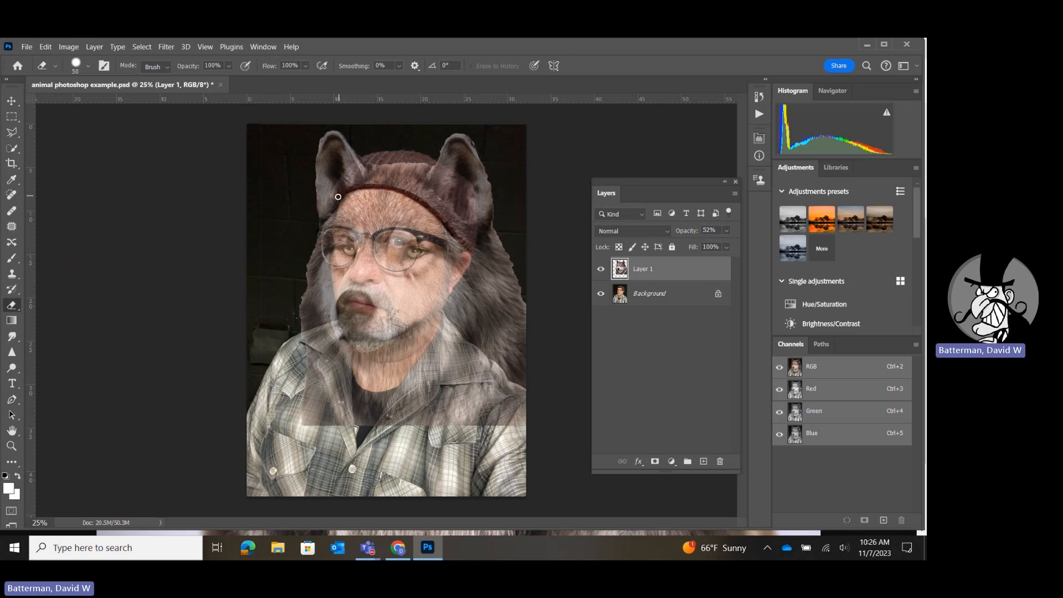
Enlarge the eraser to 100 px and erase most of the wolf's ears and the fur overlapping the knit hat.
{"action": "key", "text": "bracketright"}
{"action": "key", "text": "bracketright"}
{"action": "key", "text": "bracketright"}
{"action": "key", "text": "bracketright"}
{"action": "key", "text": "bracketright"}
{"action": "mouse_move", "coordinate": [338, 131]}
{"action": "left_mouse_down"}
{"action": "mouse_move", "coordinate": [463, 140]}
{"action": "mouse_move", "coordinate": [291, 139]}
{"action": "mouse_move", "coordinate": [446, 144]}
{"action": "mouse_move", "coordinate": [512, 161]}
{"action": "mouse_move", "coordinate": [290, 150]}
{"action": "mouse_move", "coordinate": [502, 163]}
{"action": "mouse_move", "coordinate": [286, 159]}
{"action": "mouse_move", "coordinate": [441, 162]}
{"action": "mouse_move", "coordinate": [313, 167]}
{"action": "mouse_move", "coordinate": [488, 183]}
{"action": "mouse_move", "coordinate": [489, 193]}
{"action": "mouse_move", "coordinate": [335, 178]}
{"action": "mouse_move", "coordinate": [308, 202]}
{"action": "mouse_move", "coordinate": [327, 176]}
{"action": "mouse_move", "coordinate": [315, 213]}
{"action": "mouse_move", "coordinate": [353, 183]}
{"action": "mouse_move", "coordinate": [313, 197]}
{"action": "left_mouse_up"}
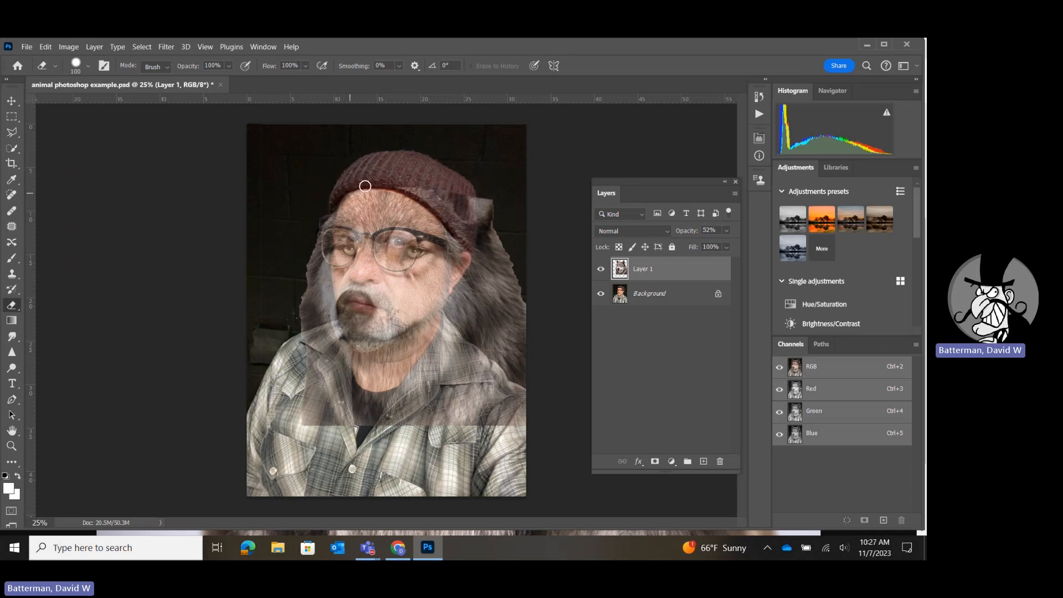
{"action": "key", "text": "ctrl+z"}
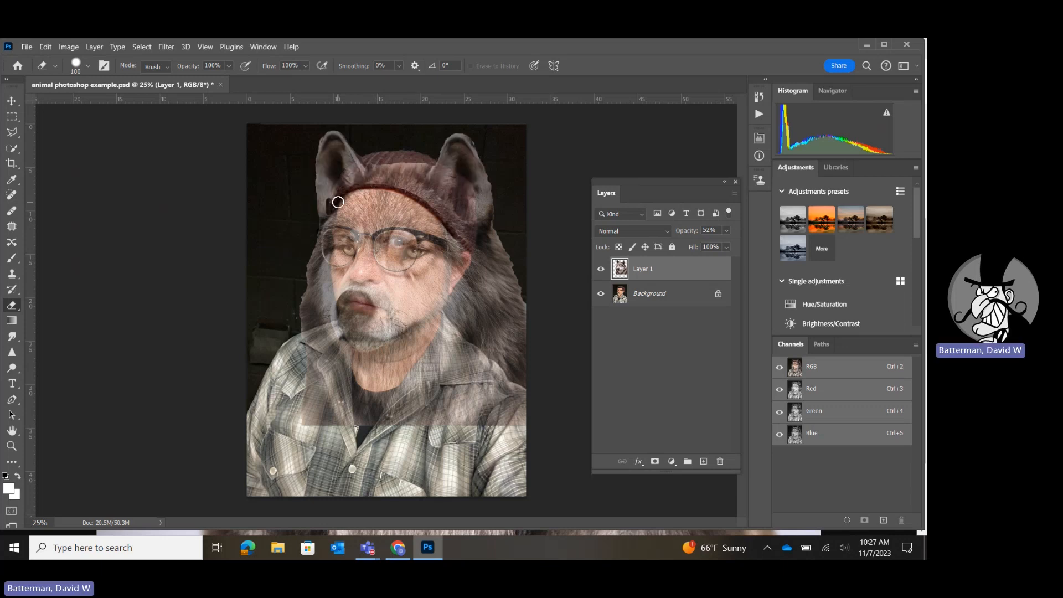
{"action": "mouse_move", "coordinate": [318, 204]}
{"action": "left_mouse_down"}
{"action": "mouse_move", "coordinate": [314, 160]}
{"action": "mouse_move", "coordinate": [327, 138]}
{"action": "mouse_move", "coordinate": [348, 139]}
{"action": "mouse_move", "coordinate": [351, 159]}
{"action": "mouse_move", "coordinate": [345, 143]}
{"action": "mouse_move", "coordinate": [325, 152]}
{"action": "mouse_move", "coordinate": [322, 198]}
{"action": "mouse_move", "coordinate": [356, 180]}
{"action": "mouse_move", "coordinate": [391, 180]}
{"action": "mouse_move", "coordinate": [447, 211]}
{"action": "mouse_move", "coordinate": [468, 239]}
{"action": "mouse_move", "coordinate": [450, 209]}
{"action": "mouse_move", "coordinate": [450, 167]}
{"action": "mouse_move", "coordinate": [467, 139]}
{"action": "mouse_move", "coordinate": [438, 153]}
{"action": "mouse_move", "coordinate": [436, 189]}
{"action": "mouse_move", "coordinate": [458, 132]}
{"action": "left_mouse_up"}
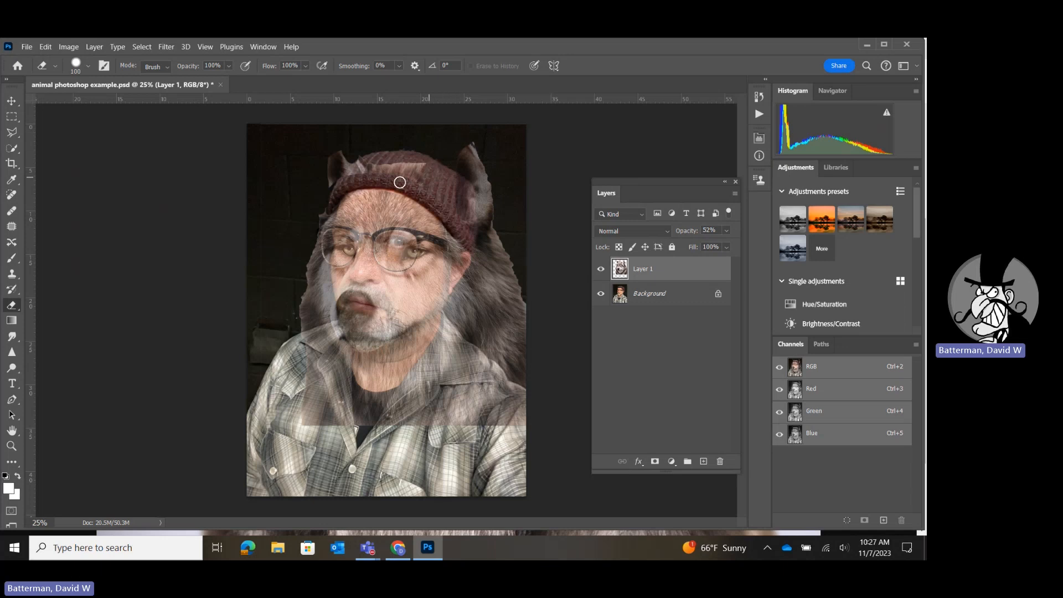
Erase the rest of the wolf's crown and right-hand ear from the hat, continuing down the fur beside the head.
{"action": "left_click", "coordinate": [12, 446]}
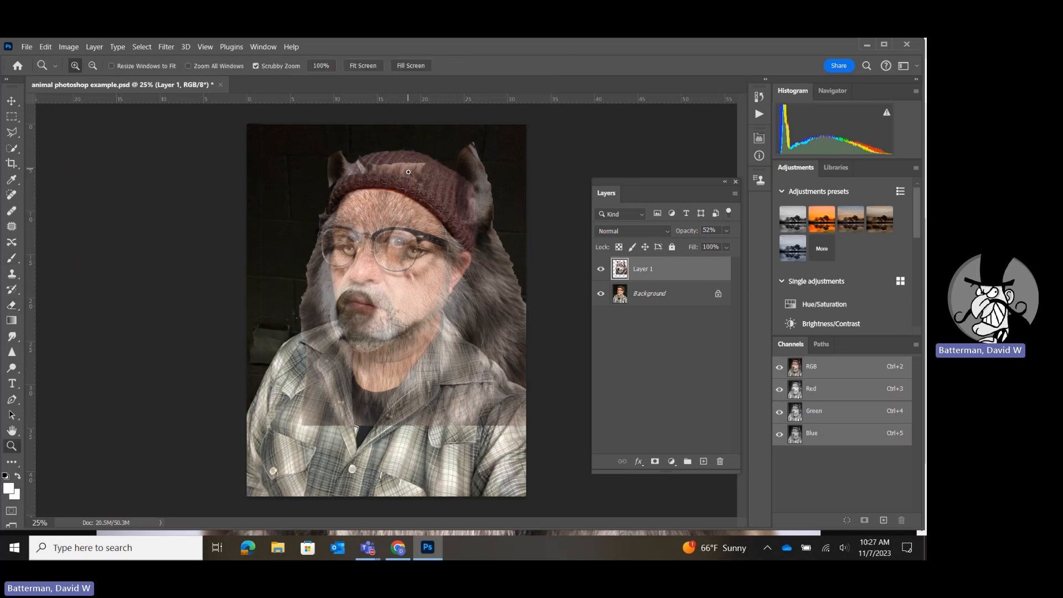
{"action": "left_click_drag", "start_coordinate": [408, 172], "coordinate": [429, 197]}
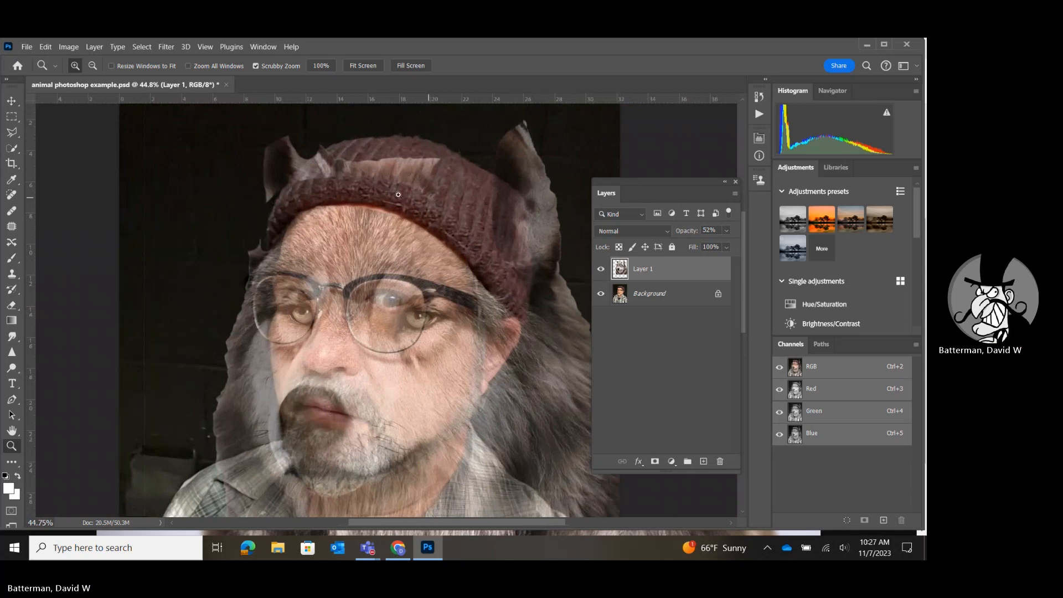
{"action": "left_click", "coordinate": [12, 305]}
{"action": "mouse_move", "coordinate": [430, 161]}
{"action": "left_mouse_down"}
{"action": "mouse_move", "coordinate": [289, 143]}
{"action": "mouse_move", "coordinate": [256, 151]}
{"action": "mouse_move", "coordinate": [270, 184]}
{"action": "mouse_move", "coordinate": [263, 206]}
{"action": "mouse_move", "coordinate": [273, 150]}
{"action": "mouse_move", "coordinate": [275, 175]}
{"action": "mouse_move", "coordinate": [408, 175]}
{"action": "mouse_move", "coordinate": [429, 187]}
{"action": "mouse_move", "coordinate": [346, 162]}
{"action": "mouse_move", "coordinate": [273, 161]}
{"action": "mouse_move", "coordinate": [311, 160]}
{"action": "mouse_move", "coordinate": [253, 219]}
{"action": "mouse_move", "coordinate": [249, 249]}
{"action": "mouse_move", "coordinate": [268, 222]}
{"action": "mouse_move", "coordinate": [392, 161]}
{"action": "mouse_move", "coordinate": [511, 128]}
{"action": "mouse_move", "coordinate": [523, 147]}
{"action": "mouse_move", "coordinate": [495, 166]}
{"action": "mouse_move", "coordinate": [537, 162]}
{"action": "mouse_move", "coordinate": [555, 283]}
{"action": "mouse_move", "coordinate": [545, 185]}
{"action": "mouse_move", "coordinate": [516, 177]}
{"action": "mouse_move", "coordinate": [545, 258]}
{"action": "mouse_move", "coordinate": [540, 215]}
{"action": "mouse_move", "coordinate": [527, 184]}
{"action": "mouse_move", "coordinate": [540, 276]}
{"action": "mouse_move", "coordinate": [500, 192]}
{"action": "mouse_move", "coordinate": [532, 292]}
{"action": "mouse_move", "coordinate": [495, 218]}
{"action": "mouse_move", "coordinate": [527, 292]}
{"action": "mouse_move", "coordinate": [521, 275]}
{"action": "mouse_move", "coordinate": [488, 275]}
{"action": "mouse_move", "coordinate": [488, 265]}
{"action": "mouse_move", "coordinate": [535, 333]}
{"action": "mouse_move", "coordinate": [482, 418]}
{"action": "mouse_move", "coordinate": [576, 509]}
{"action": "left_mouse_up"}
Erase the wolf fur over the dark wall beside the face and along the edge of the right-hand shirt collar.
{"action": "key", "text": "space"}
{"action": "left_click_drag", "start_coordinate": [555, 422], "coordinate": [411, 266]}
{"action": "mouse_move", "coordinate": [423, 126]}
{"action": "left_mouse_down"}
{"action": "mouse_move", "coordinate": [396, 209]}
{"action": "mouse_move", "coordinate": [430, 129]}
{"action": "mouse_move", "coordinate": [424, 228]}
{"action": "mouse_move", "coordinate": [432, 161]}
{"action": "mouse_move", "coordinate": [458, 253]}
{"action": "mouse_move", "coordinate": [455, 199]}
{"action": "mouse_move", "coordinate": [477, 264]}
{"action": "mouse_move", "coordinate": [465, 220]}
{"action": "mouse_move", "coordinate": [477, 311]}
{"action": "left_mouse_up"}
{"action": "mouse_move", "coordinate": [437, 199]}
{"action": "left_mouse_down"}
{"action": "mouse_move", "coordinate": [435, 277]}
{"action": "mouse_move", "coordinate": [410, 213]}
{"action": "mouse_move", "coordinate": [395, 236]}
{"action": "mouse_move", "coordinate": [392, 216]}
{"action": "mouse_move", "coordinate": [366, 271]}
{"action": "mouse_move", "coordinate": [365, 243]}
{"action": "mouse_move", "coordinate": [355, 278]}
{"action": "mouse_move", "coordinate": [418, 331]}
{"action": "mouse_move", "coordinate": [372, 273]}
{"action": "mouse_move", "coordinate": [473, 386]}
{"action": "mouse_move", "coordinate": [438, 281]}
{"action": "mouse_move", "coordinate": [394, 234]}
{"action": "mouse_move", "coordinate": [389, 279]}
{"action": "mouse_move", "coordinate": [394, 263]}
{"action": "mouse_move", "coordinate": [434, 326]}
{"action": "mouse_move", "coordinate": [428, 272]}
{"action": "mouse_move", "coordinate": [439, 325]}
{"action": "mouse_move", "coordinate": [450, 264]}
{"action": "mouse_move", "coordinate": [486, 404]}
{"action": "mouse_move", "coordinate": [479, 437]}
{"action": "left_mouse_up"}
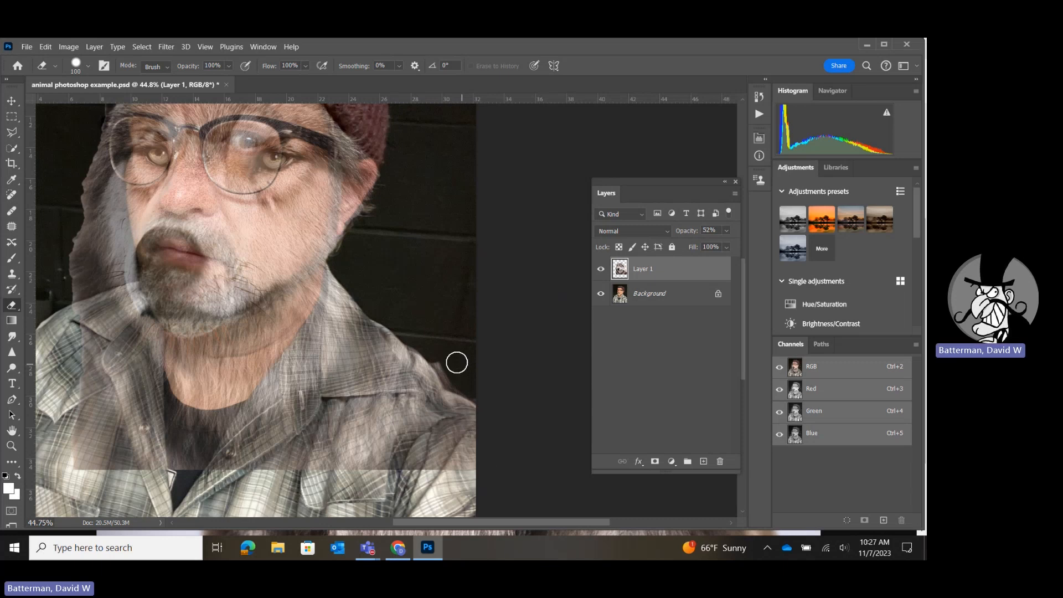
{"action": "mouse_move", "coordinate": [333, 280]}
{"action": "left_mouse_down"}
{"action": "mouse_move", "coordinate": [328, 310]}
{"action": "mouse_move", "coordinate": [273, 384]}
{"action": "left_mouse_up"}
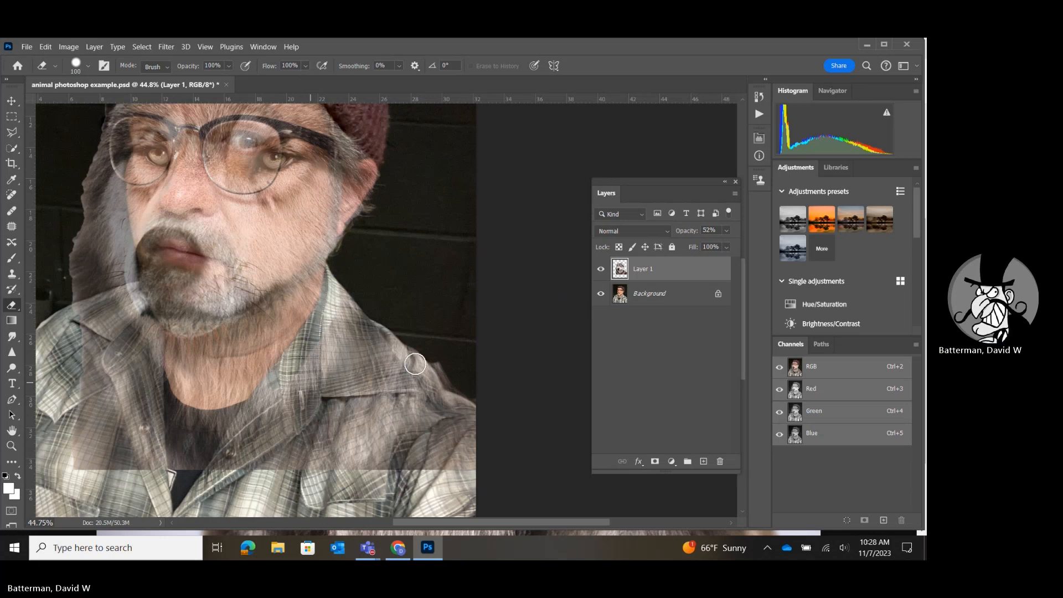
Raise the wolf layer's opacity to 93% and erase the fur along the shirt's shoulders and the wolf photo's straight lower edge.
{"action": "left_click", "coordinate": [725, 233]}
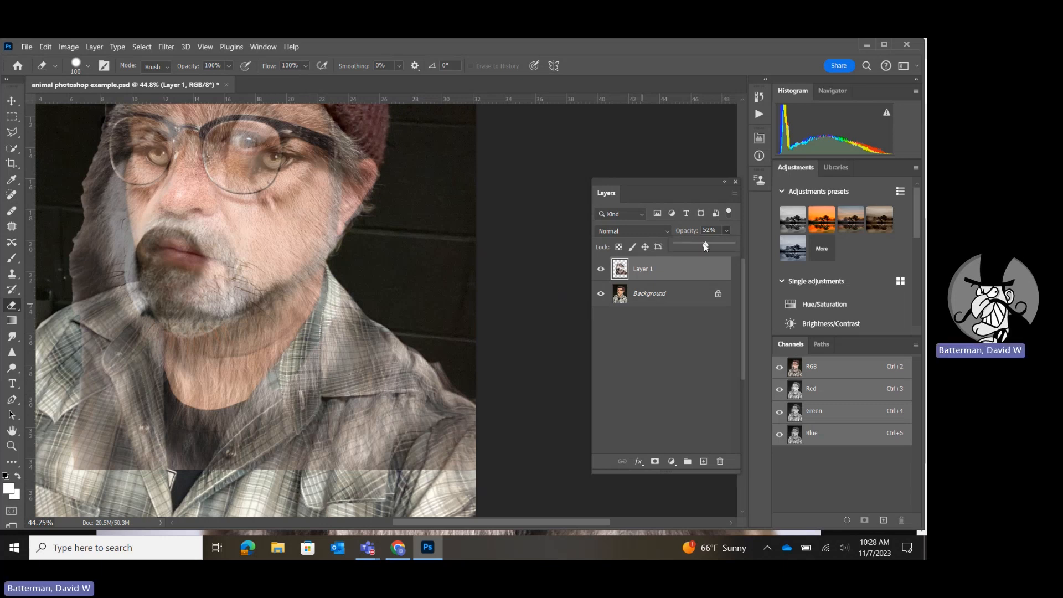
{"action": "left_click_drag", "start_coordinate": [705, 246], "coordinate": [745, 248]}
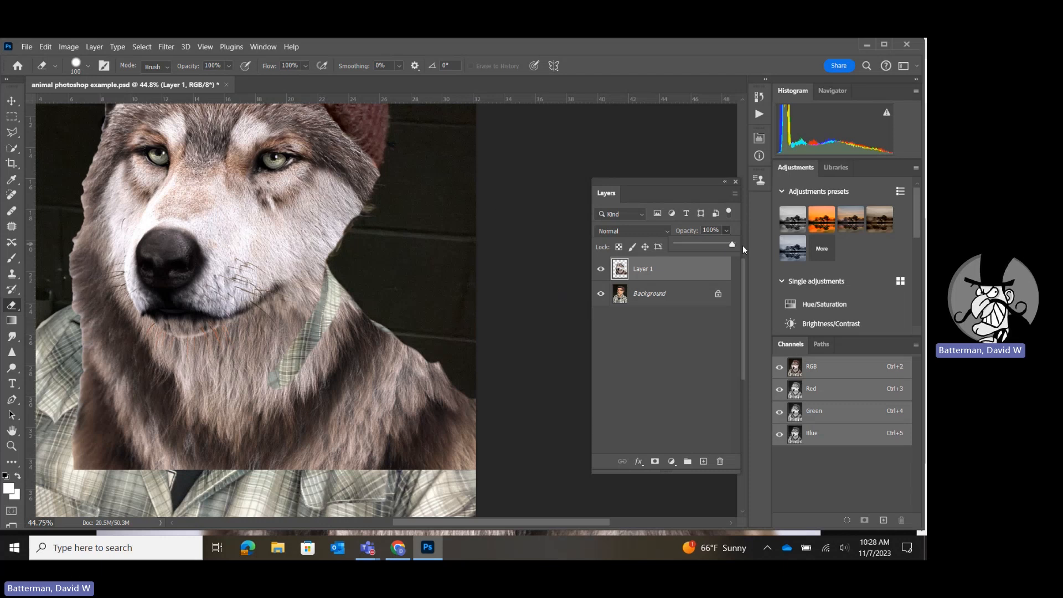
{"action": "left_click_drag", "start_coordinate": [732, 244], "coordinate": [729, 244]}
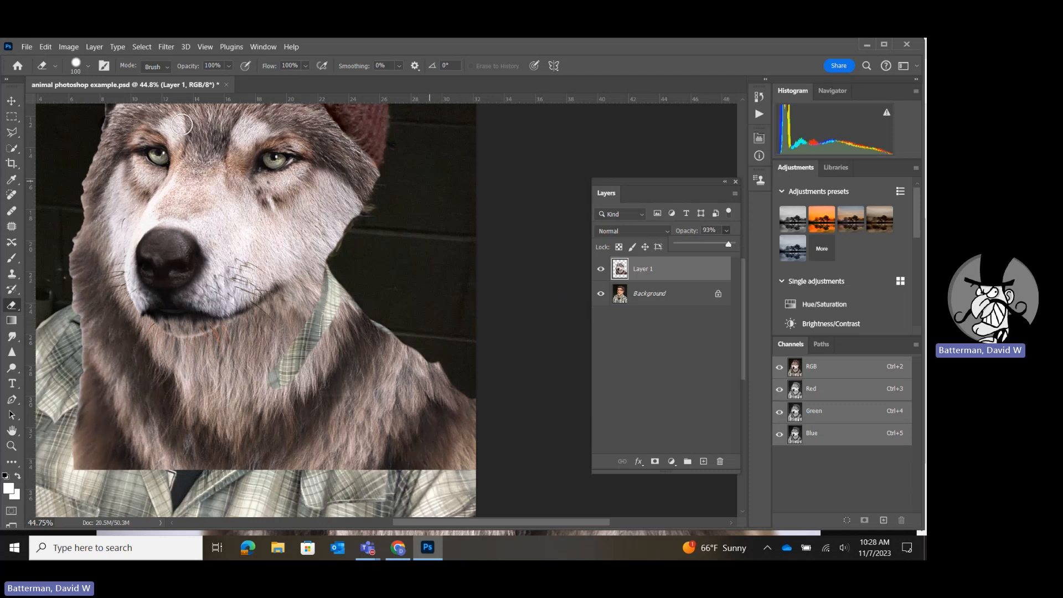
{"action": "left_click", "coordinate": [84, 62]}
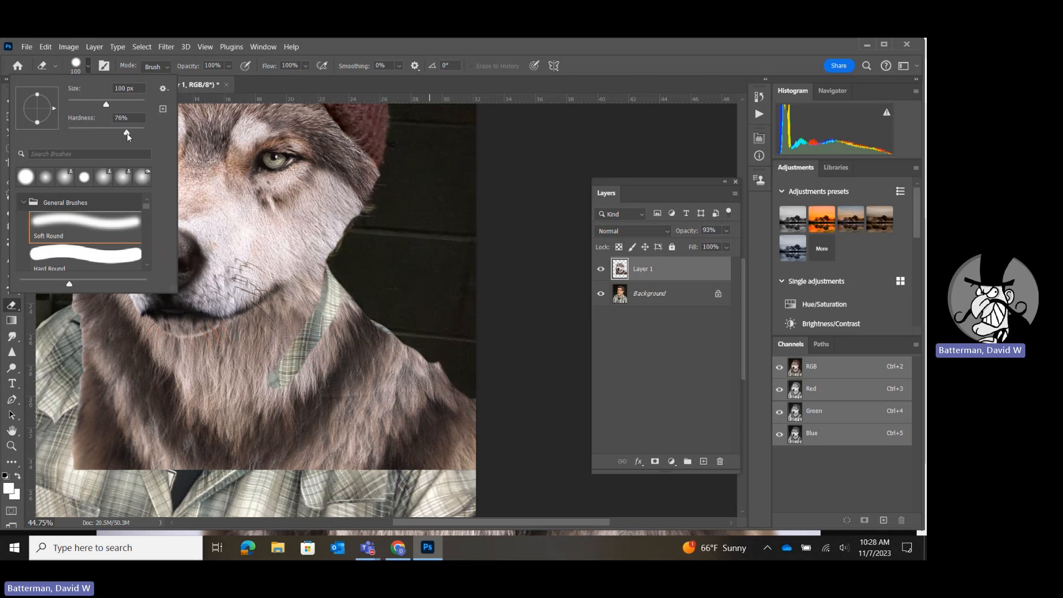
{"action": "left_click", "coordinate": [557, 164]}
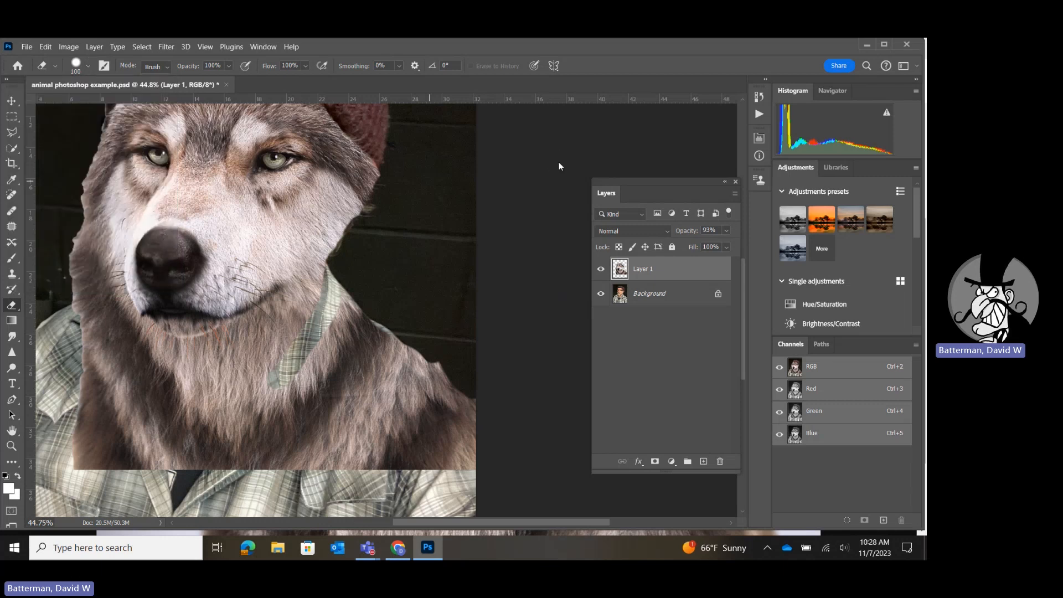
{"action": "mouse_move", "coordinate": [341, 321]}
{"action": "left_mouse_down"}
{"action": "mouse_move", "coordinate": [492, 432]}
{"action": "mouse_move", "coordinate": [431, 363]}
{"action": "mouse_move", "coordinate": [501, 447]}
{"action": "mouse_move", "coordinate": [492, 472]}
{"action": "mouse_move", "coordinate": [365, 461]}
{"action": "mouse_move", "coordinate": [77, 471]}
{"action": "mouse_move", "coordinate": [77, 335]}
{"action": "mouse_move", "coordinate": [102, 394]}
{"action": "mouse_move", "coordinate": [109, 475]}
{"action": "mouse_move", "coordinate": [92, 423]}
{"action": "mouse_move", "coordinate": [81, 445]}
{"action": "mouse_move", "coordinate": [143, 467]}
{"action": "mouse_move", "coordinate": [477, 442]}
{"action": "left_mouse_up"}
Lower the wolf layer's opacity to 45% and erase the fur covering the shirt collar, placket and black undershirt.
{"action": "left_click", "coordinate": [726, 230]}
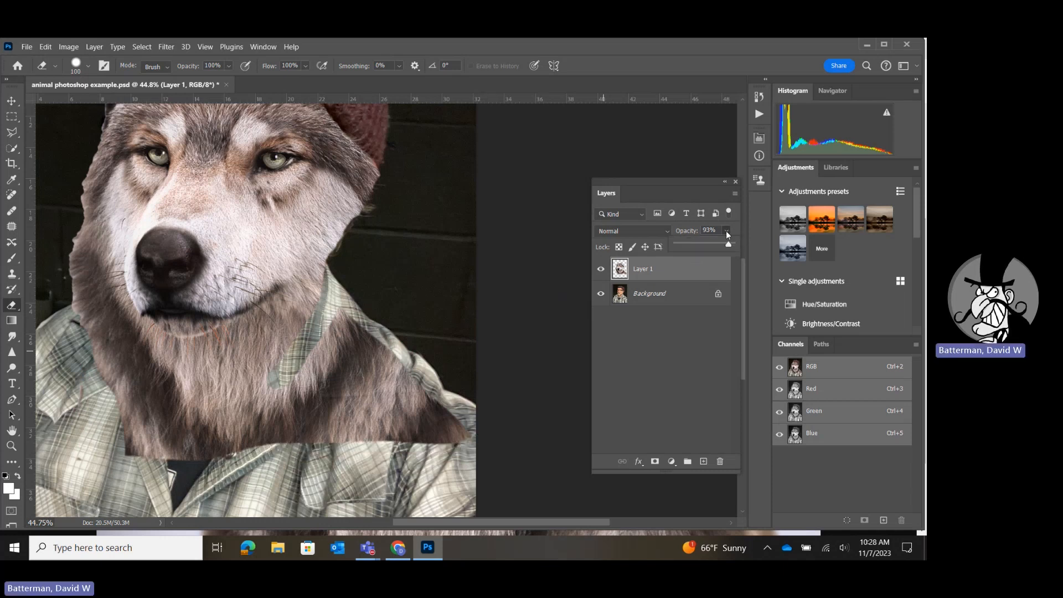
{"action": "left_click_drag", "start_coordinate": [705, 244], "coordinate": [701, 245]}
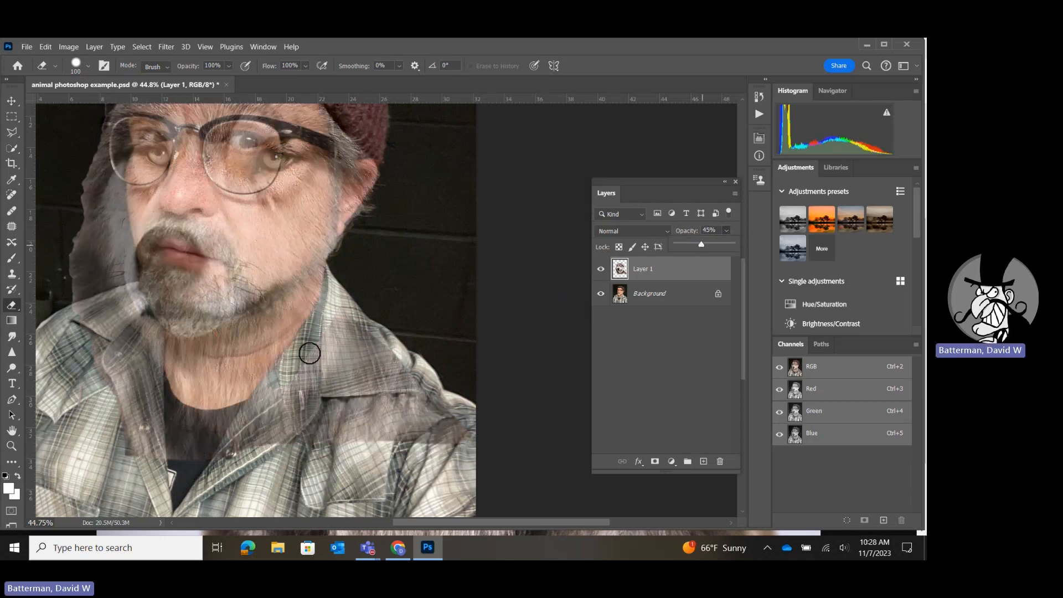
{"action": "left_click_drag", "start_coordinate": [308, 342], "coordinate": [256, 409]}
{"action": "mouse_move", "coordinate": [256, 410]}
{"action": "left_mouse_down"}
{"action": "mouse_move", "coordinate": [201, 421]}
{"action": "mouse_move", "coordinate": [171, 407]}
{"action": "mouse_move", "coordinate": [155, 381]}
{"action": "mouse_move", "coordinate": [154, 341]}
{"action": "mouse_move", "coordinate": [122, 323]}
{"action": "mouse_move", "coordinate": [111, 297]}
{"action": "mouse_move", "coordinate": [71, 320]}
{"action": "mouse_move", "coordinate": [108, 328]}
{"action": "mouse_move", "coordinate": [104, 399]}
{"action": "mouse_move", "coordinate": [116, 342]}
{"action": "mouse_move", "coordinate": [130, 382]}
{"action": "mouse_move", "coordinate": [131, 351]}
{"action": "mouse_move", "coordinate": [163, 457]}
{"action": "mouse_move", "coordinate": [113, 395]}
{"action": "mouse_move", "coordinate": [144, 476]}
{"action": "mouse_move", "coordinate": [150, 442]}
{"action": "mouse_move", "coordinate": [183, 434]}
{"action": "mouse_move", "coordinate": [244, 449]}
{"action": "mouse_move", "coordinate": [259, 438]}
{"action": "mouse_move", "coordinate": [183, 435]}
{"action": "mouse_move", "coordinate": [158, 471]}
{"action": "mouse_move", "coordinate": [215, 455]}
{"action": "mouse_move", "coordinate": [179, 455]}
{"action": "mouse_move", "coordinate": [271, 421]}
{"action": "mouse_move", "coordinate": [354, 309]}
{"action": "mouse_move", "coordinate": [209, 448]}
{"action": "mouse_move", "coordinate": [168, 448]}
{"action": "mouse_move", "coordinate": [170, 425]}
{"action": "mouse_move", "coordinate": [315, 429]}
{"action": "left_mouse_up"}
Enlarge the eraser to 300 px and erase the remaining fur over the right-hand shoulder of the shirt.
{"action": "key", "text": "bracketright"}
{"action": "key", "text": "bracketright"}
{"action": "key", "text": "bracketright"}
{"action": "key", "text": "bracketright"}
{"action": "key", "text": "bracketright"}
{"action": "key", "text": "bracketright"}
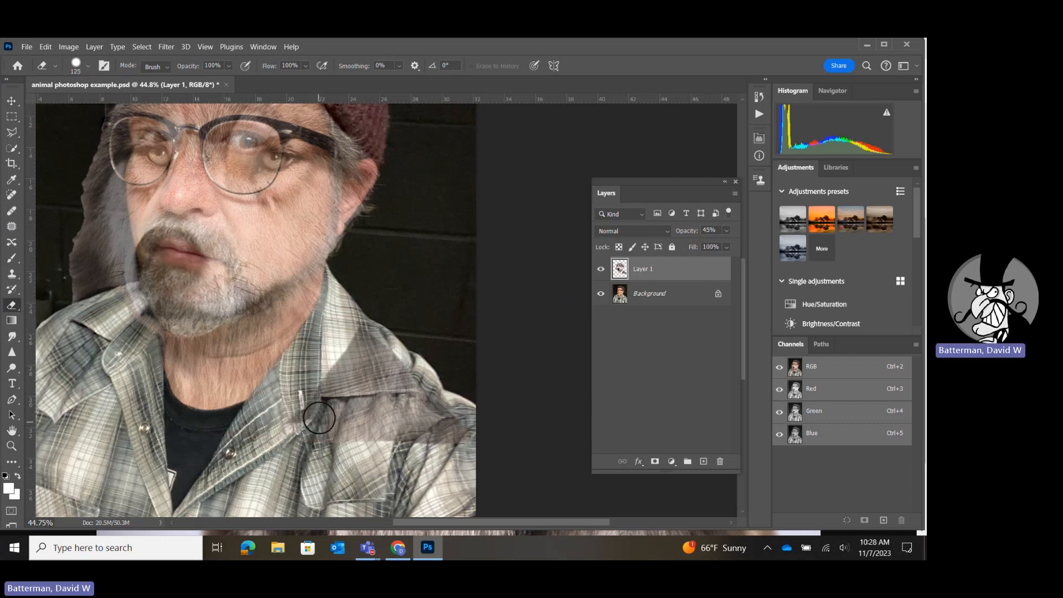
{"action": "mouse_move", "coordinate": [380, 335]}
{"action": "left_mouse_down"}
{"action": "mouse_move", "coordinate": [288, 451]}
{"action": "mouse_move", "coordinate": [379, 391]}
{"action": "mouse_move", "coordinate": [427, 434]}
{"action": "mouse_move", "coordinate": [501, 434]}
{"action": "left_mouse_up"}
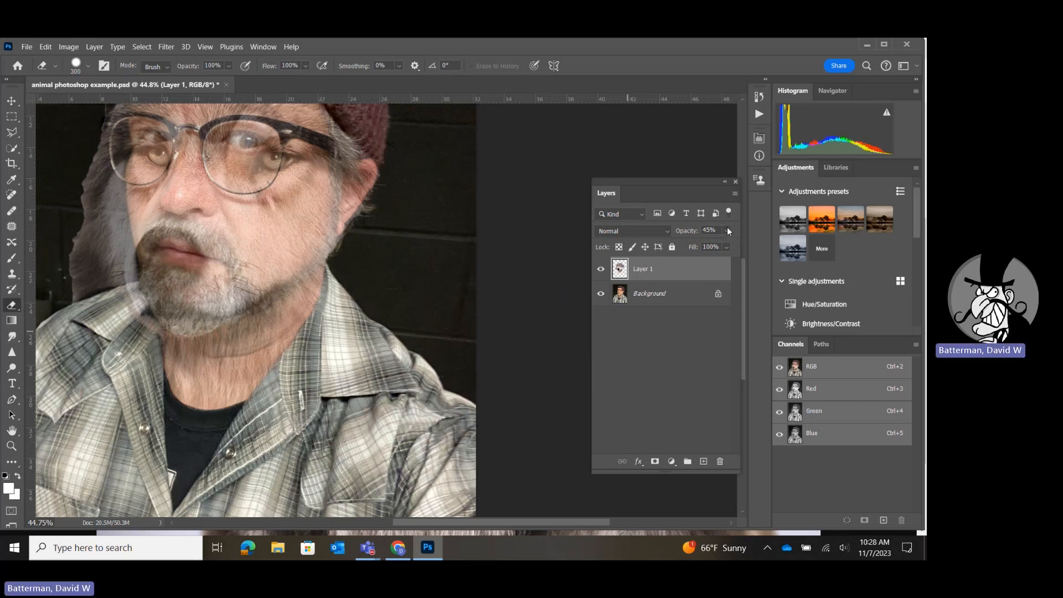
Restore the wolf layer's opacity to 100% and erase the excess fur beside the wolf's left-hand cheek and above the shoulder.
{"action": "left_click_drag", "start_coordinate": [702, 245], "coordinate": [743, 247]}
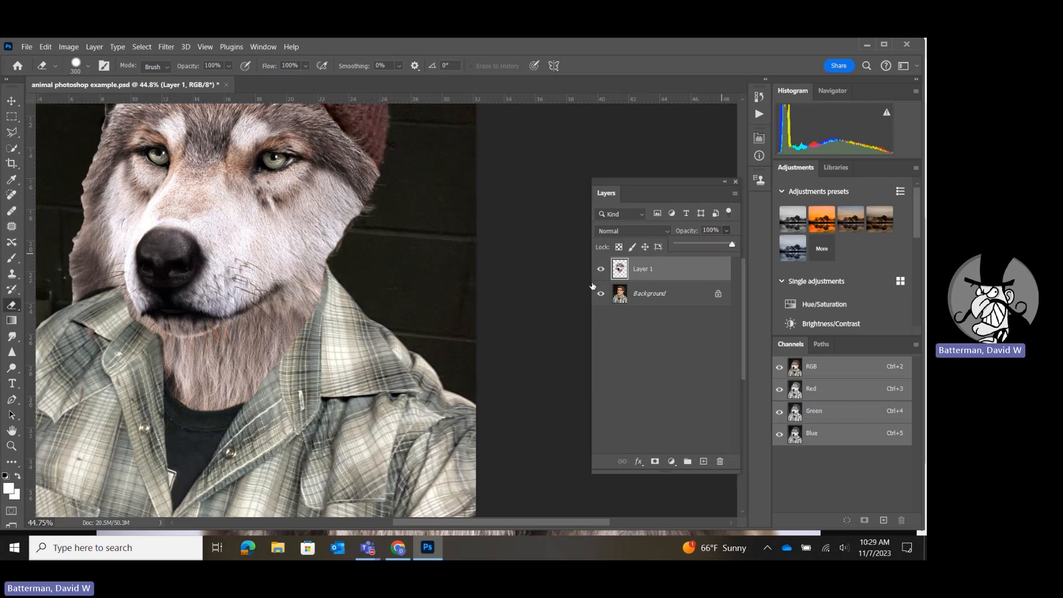
{"action": "left_click", "coordinate": [83, 299]}
{"action": "left_click_drag", "start_coordinate": [82, 299], "coordinate": [48, 178]}
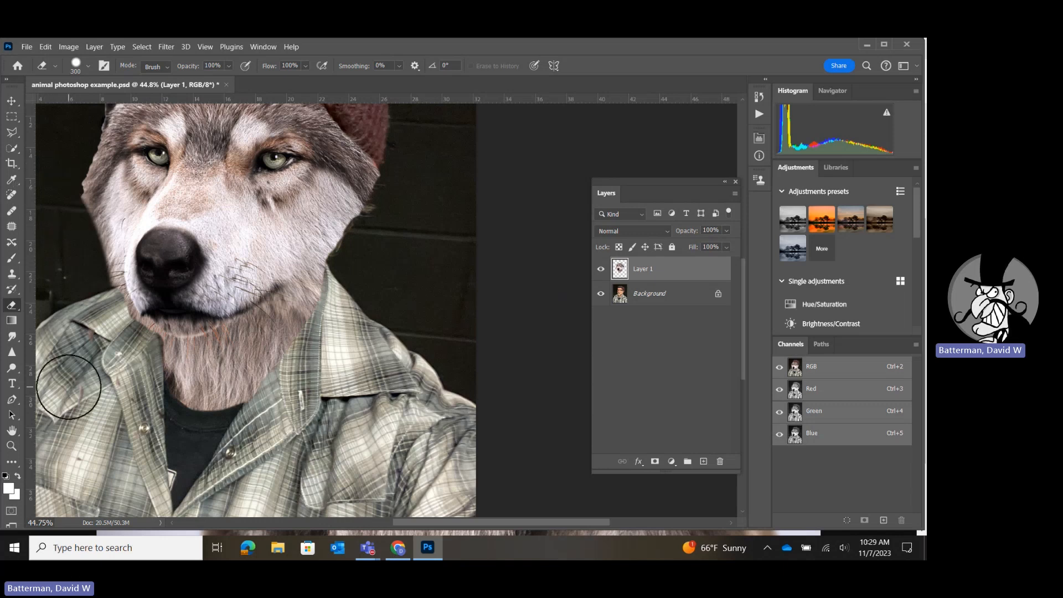
{"action": "key", "text": "ctrl+0"}
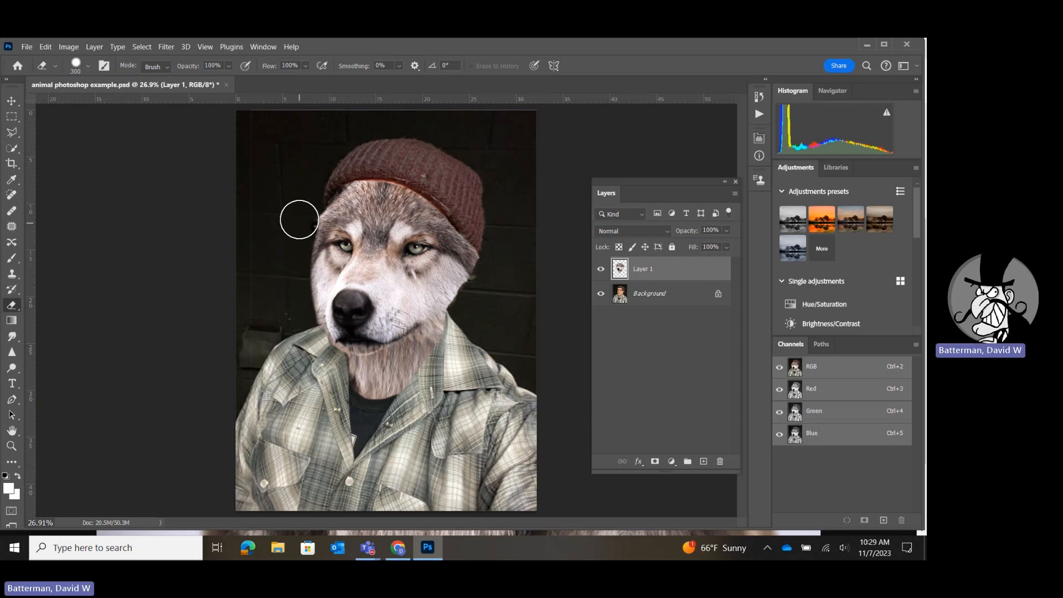
Reduce the eraser brush size to 80 px.
{"action": "left_click", "coordinate": [12, 103]}
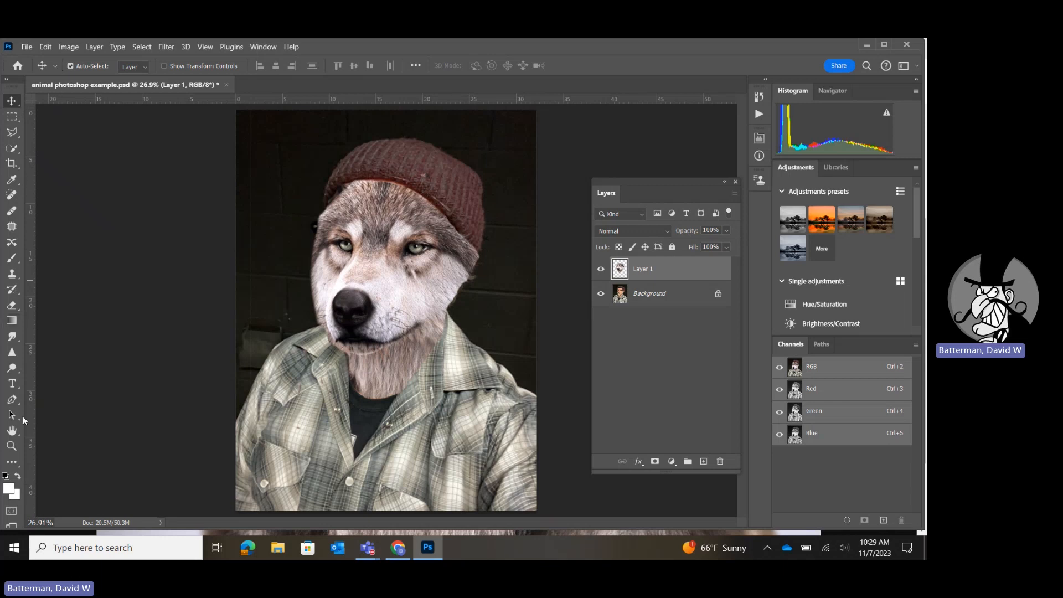
{"action": "left_click", "coordinate": [7, 308]}
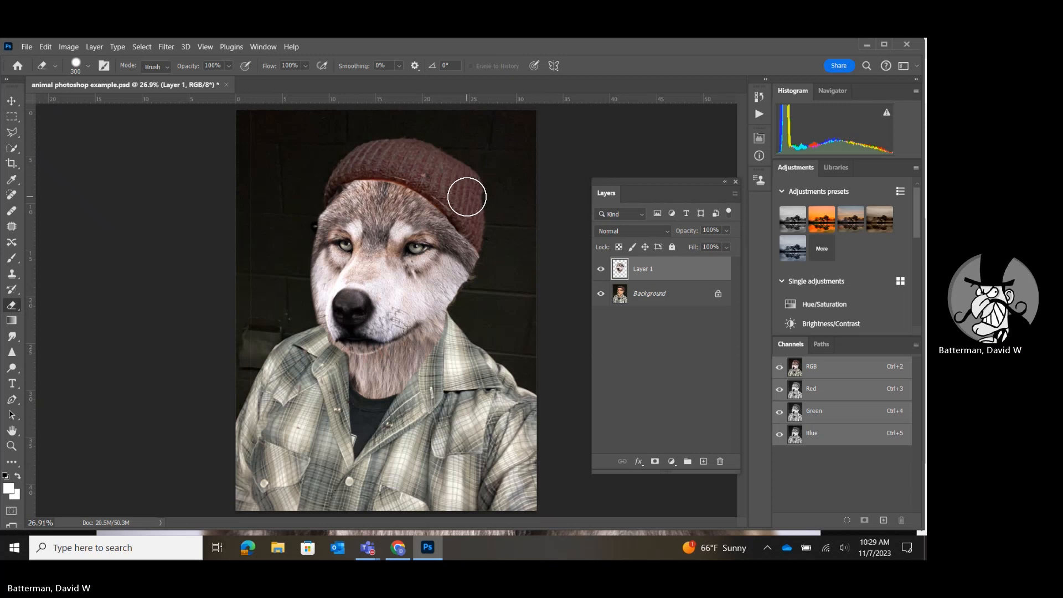
{"action": "key", "text": "bracketleft"}
{"action": "key", "text": "bracketleft"}
{"action": "key", "text": "bracketleft"}
{"action": "key", "text": "bracketleft"}
{"action": "key", "text": "bracketleft"}
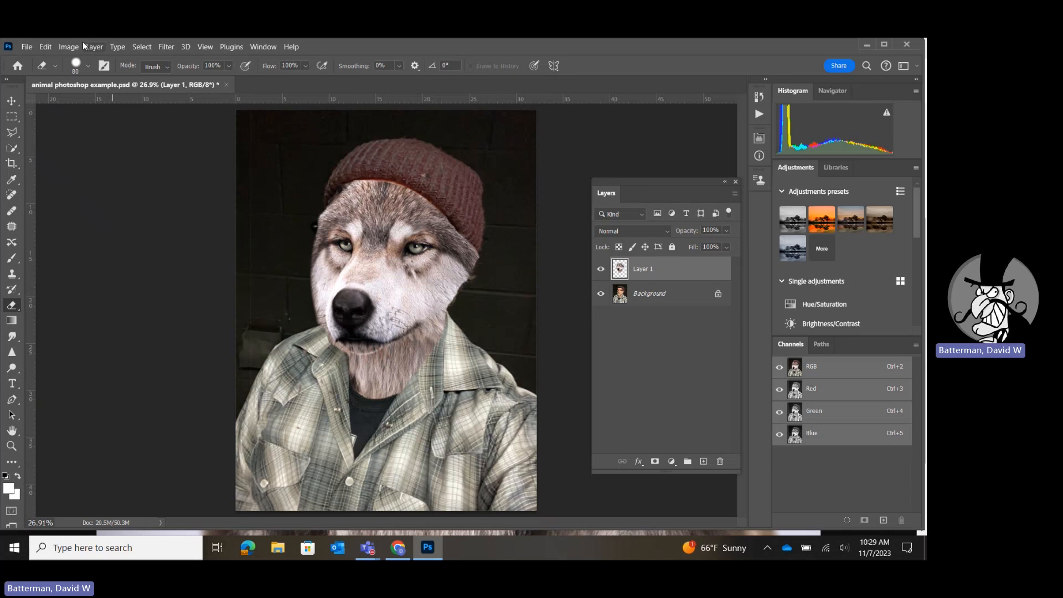
Stretch the wolf layer upward to 101.18% height with Free Transform so the forehead meets the hat, and apply it.
{"action": "left_click", "coordinate": [66, 47]}
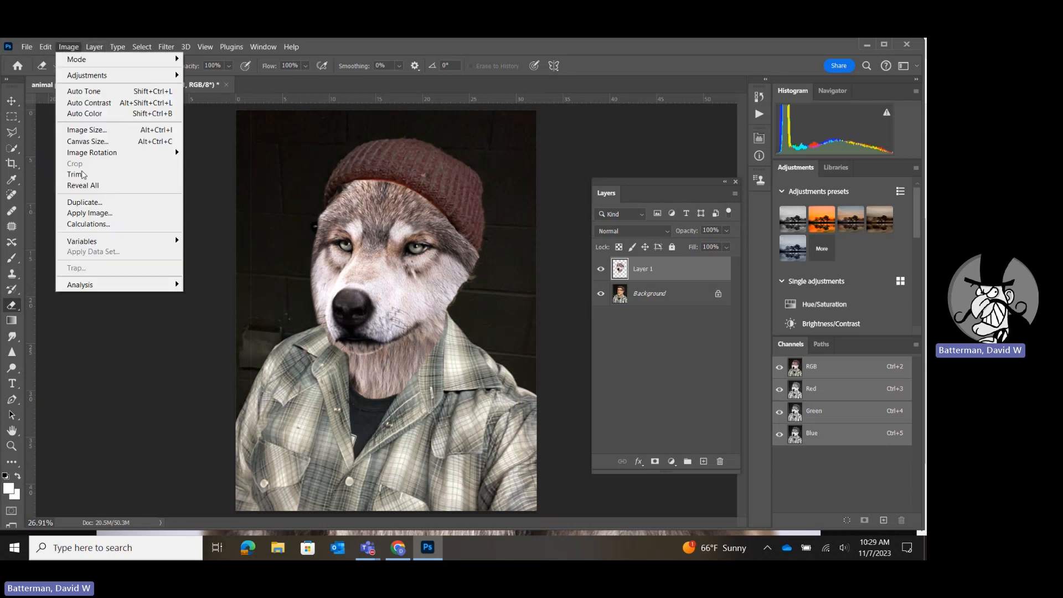
{"action": "mouse_move", "coordinate": [46, 46]}
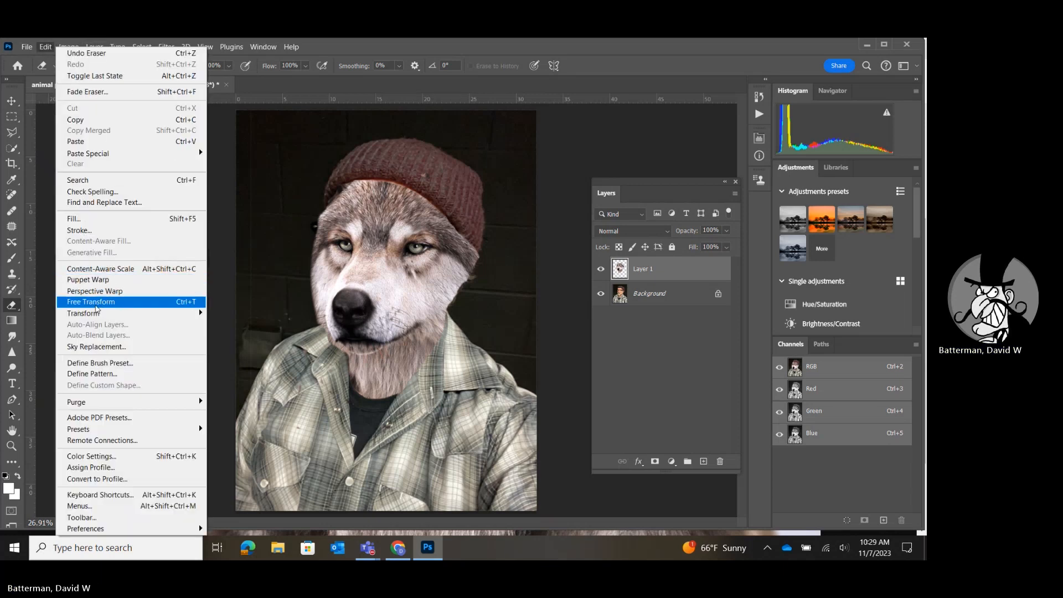
{"action": "left_click", "coordinate": [96, 303]}
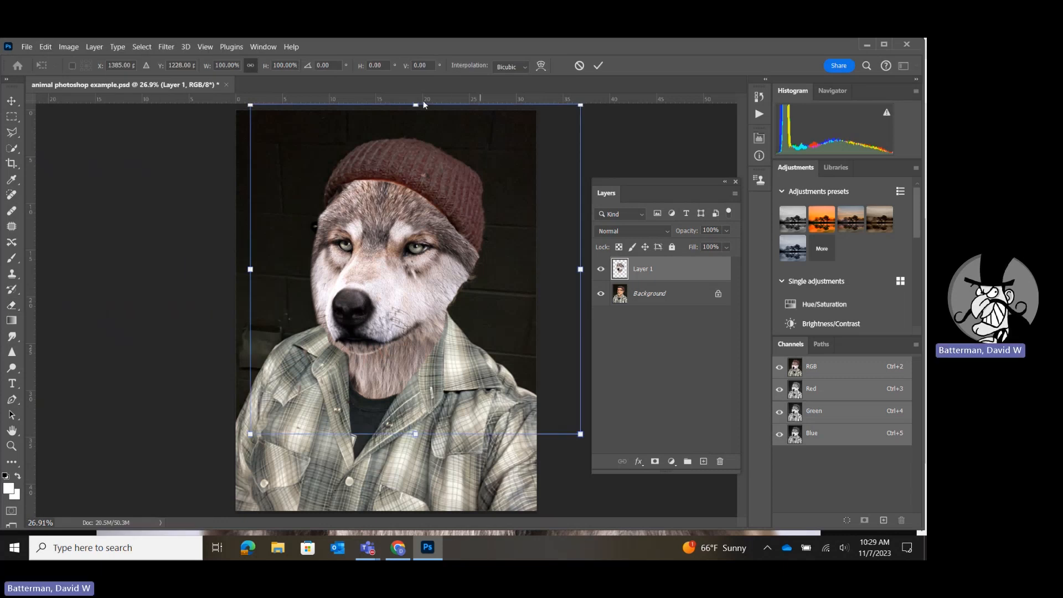
{"action": "left_click_drag", "start_coordinate": [415, 105], "coordinate": [415, 100]}
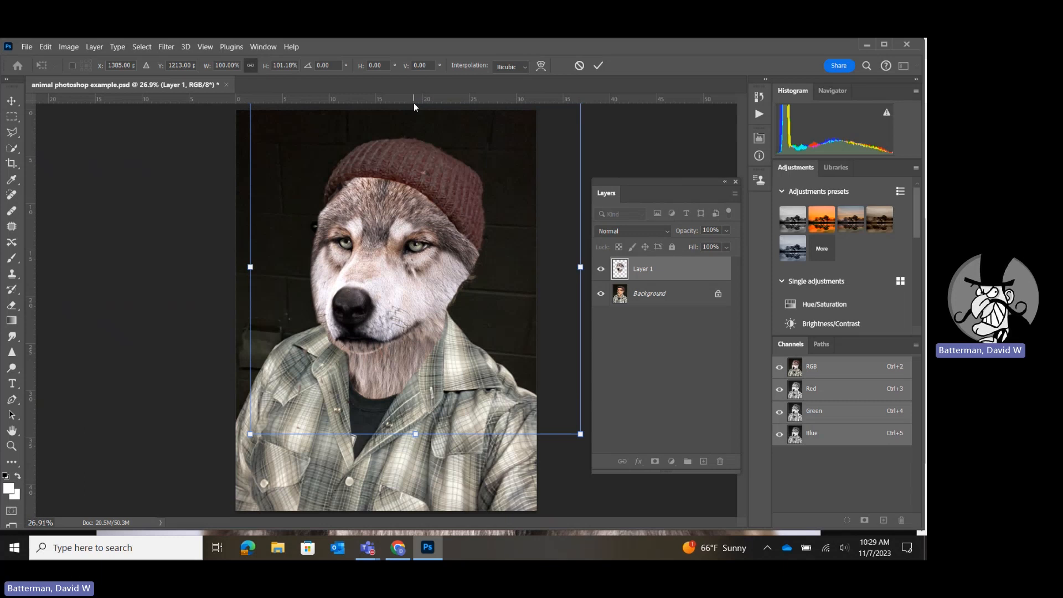
{"action": "key", "text": "Return"}
{"action": "key", "text": "e"}
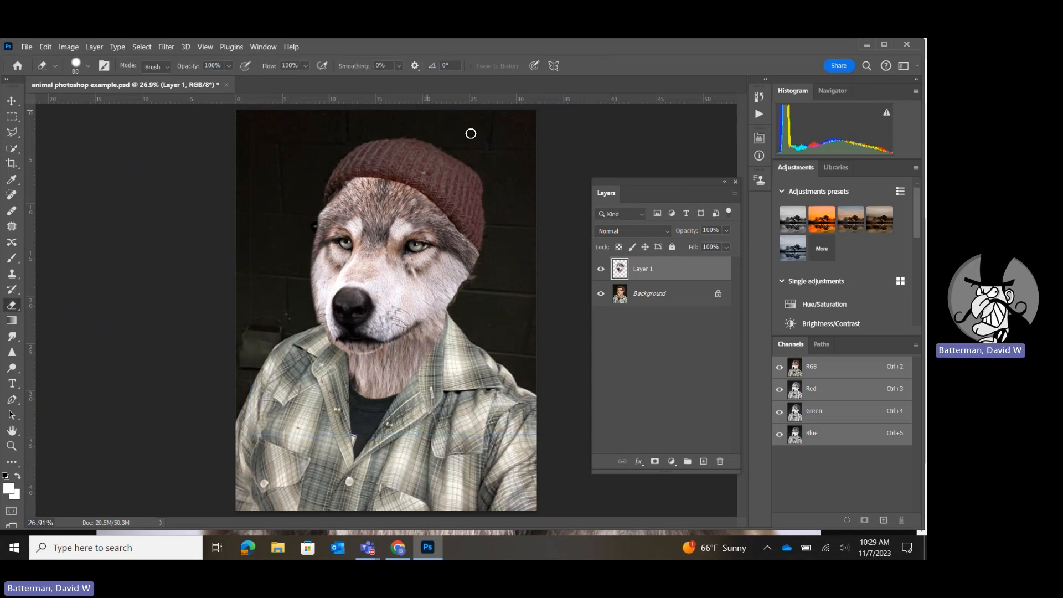
{"action": "left_click", "coordinate": [12, 101]}
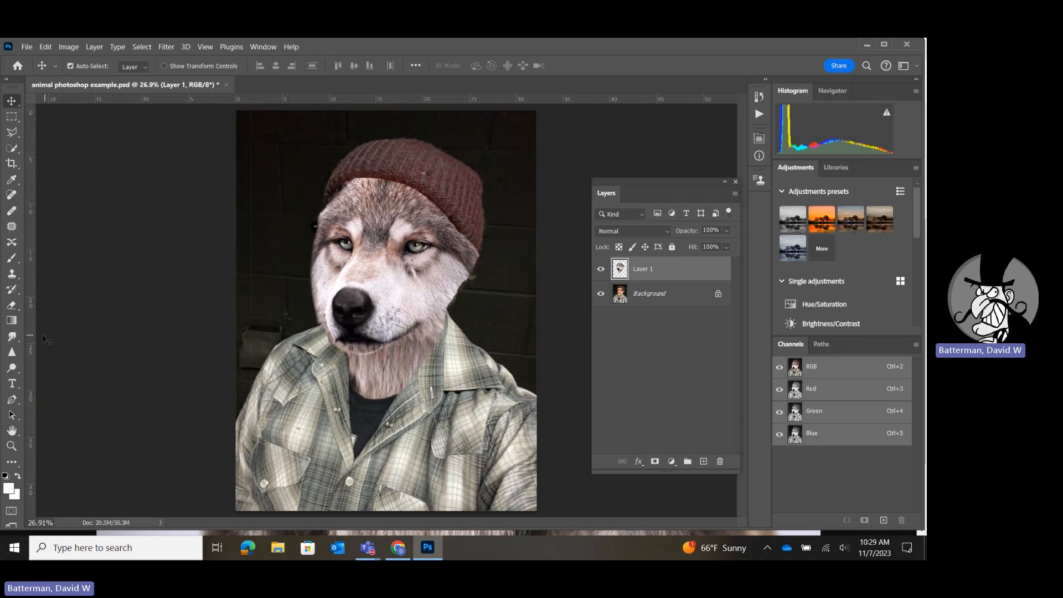
{"action": "left_click", "coordinate": [11, 305]}
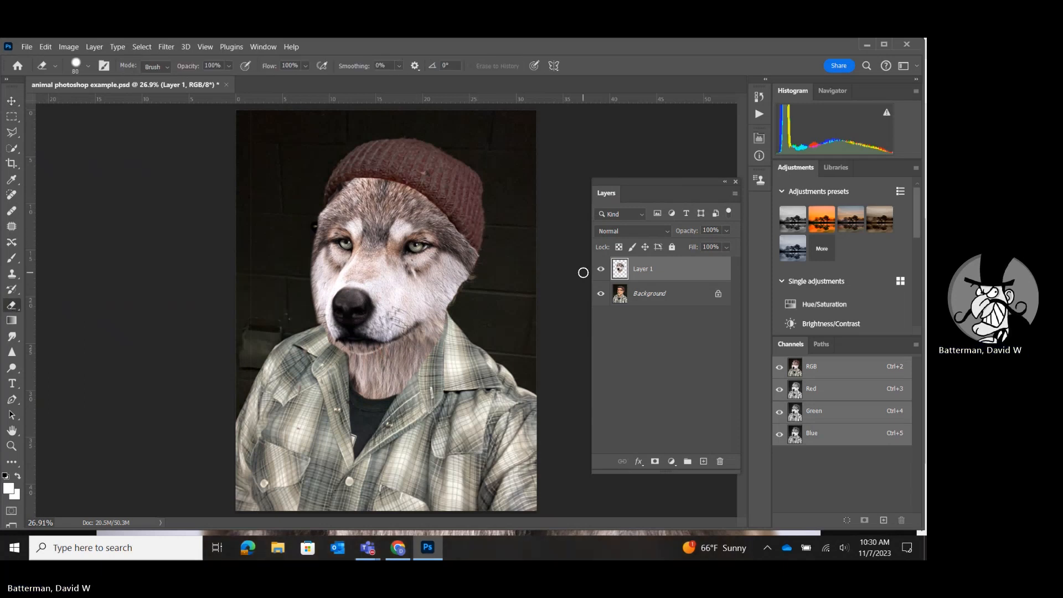
Erase the excess fur along the wolf's left-hand cheek with the layer at 73% opacity, and restore the opacity to 100%.
{"action": "left_click", "coordinate": [726, 230]}
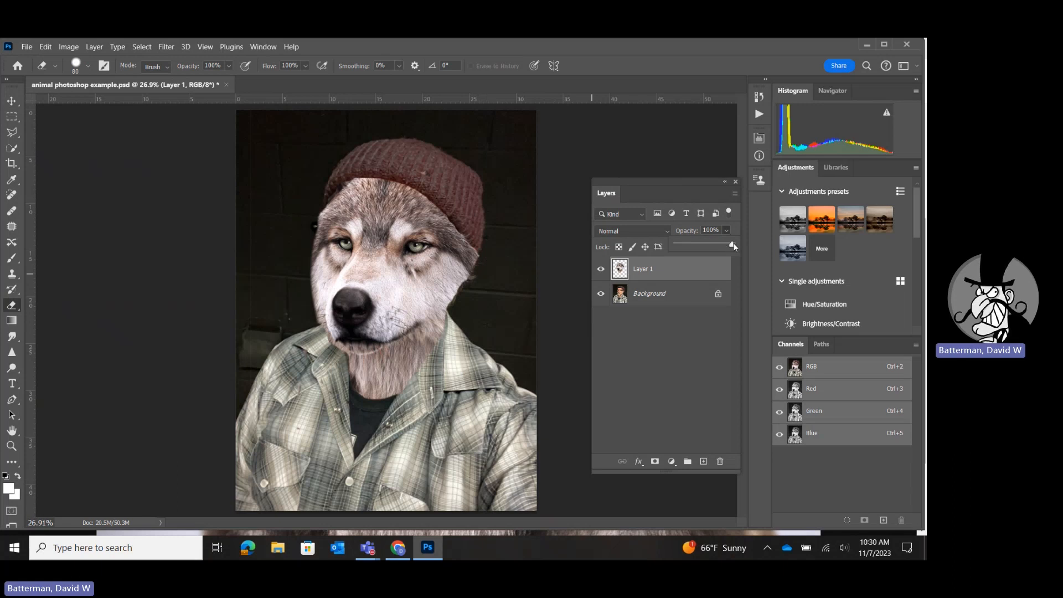
{"action": "left_click_drag", "start_coordinate": [719, 244], "coordinate": [716, 245]}
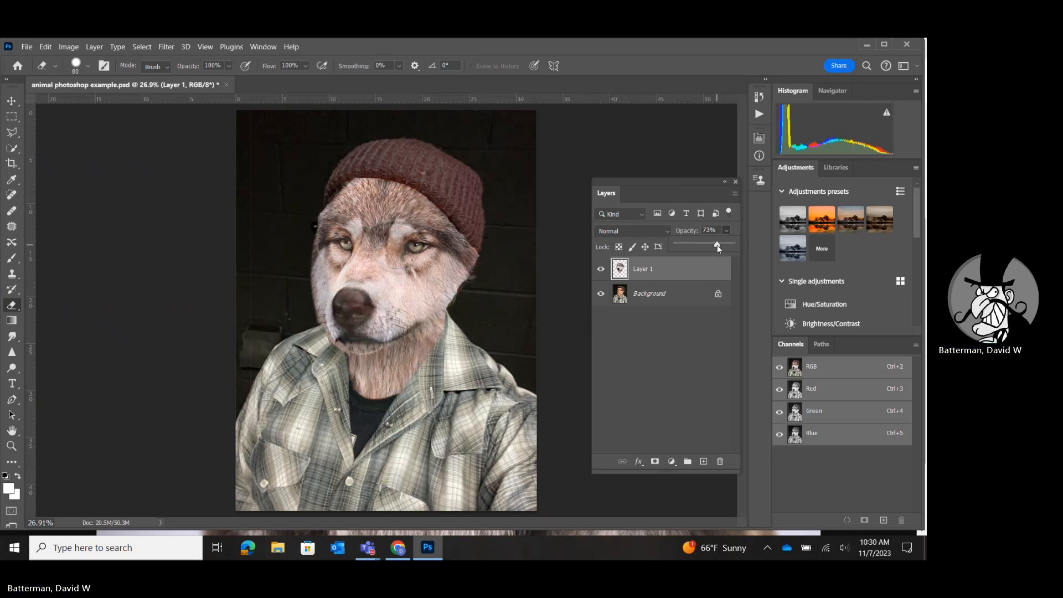
{"action": "left_click", "coordinate": [313, 273]}
{"action": "mouse_move", "coordinate": [313, 273]}
{"action": "left_mouse_down"}
{"action": "mouse_move", "coordinate": [326, 342]}
{"action": "mouse_move", "coordinate": [309, 243]}
{"action": "left_mouse_up"}
{"action": "left_click", "coordinate": [724, 232]}
{"action": "left_click_drag", "start_coordinate": [716, 244], "coordinate": [750, 241]}
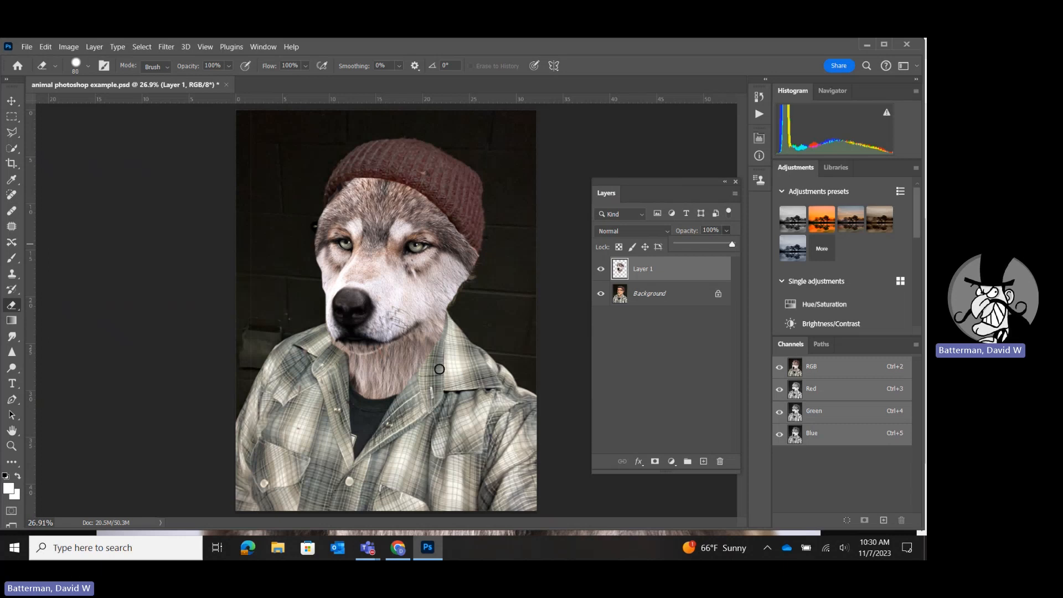
{"action": "left_click", "coordinate": [449, 323]}
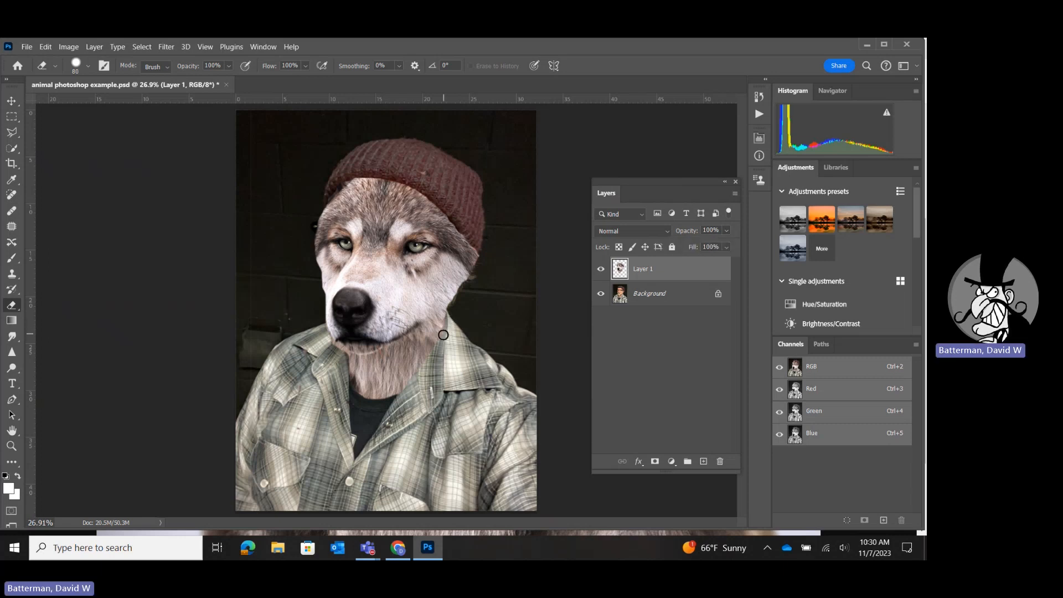
Compare the wolf with the portrait beneath it by lowering Layer 1's opacity to 47% and returning it to 100%.
{"action": "key", "text": "z"}
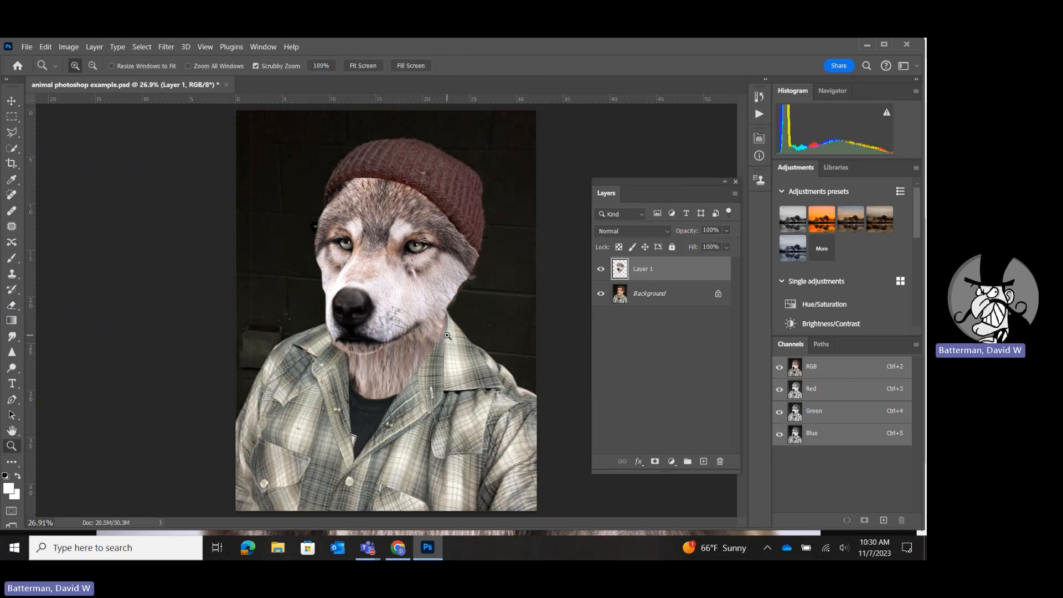
{"action": "key", "text": "e"}
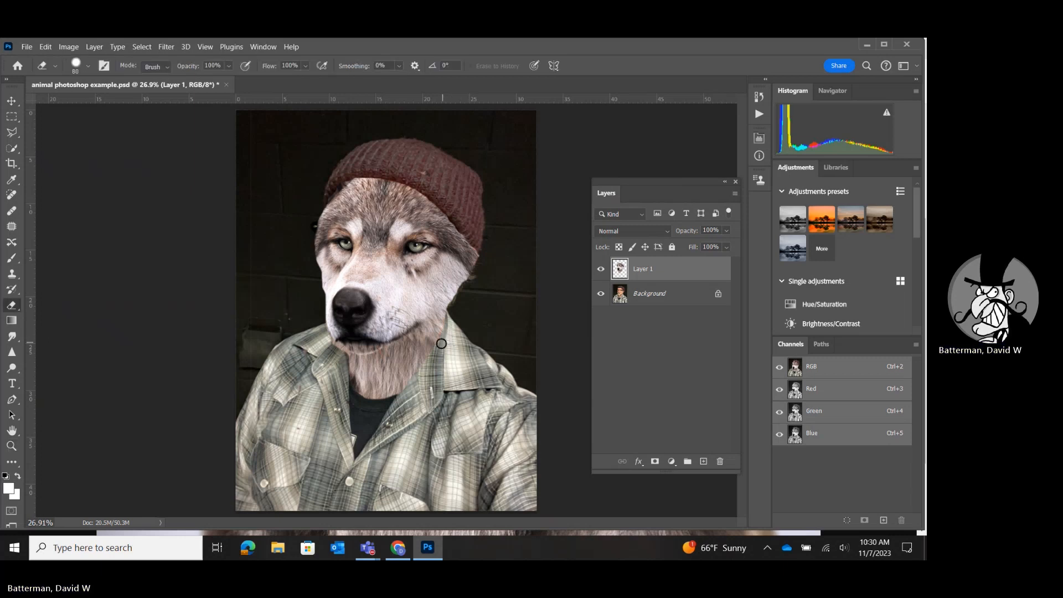
{"action": "left_click", "coordinate": [725, 231]}
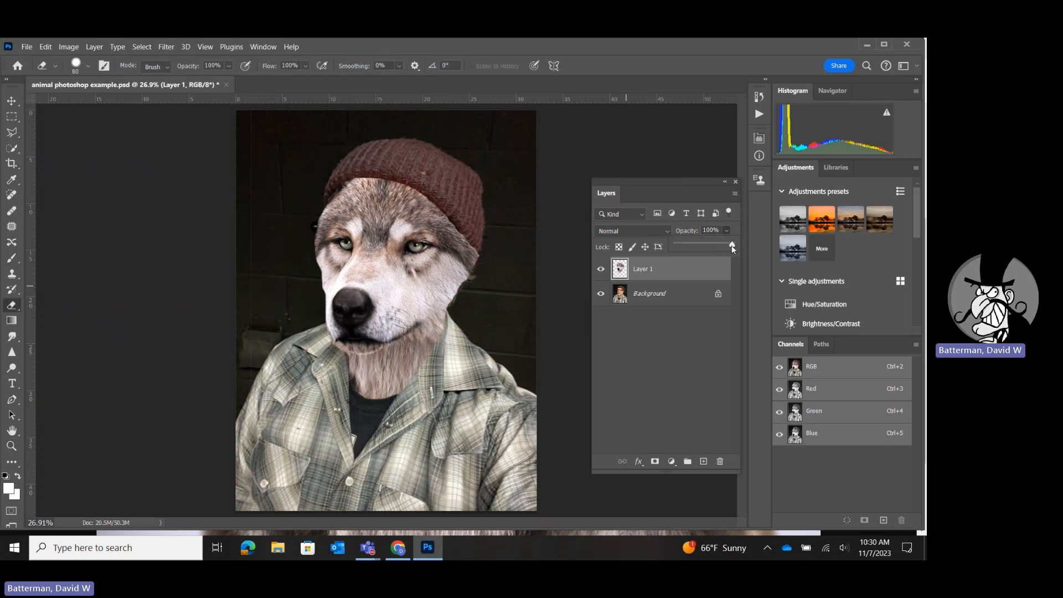
{"action": "left_click_drag", "start_coordinate": [704, 245], "coordinate": [702, 245]}
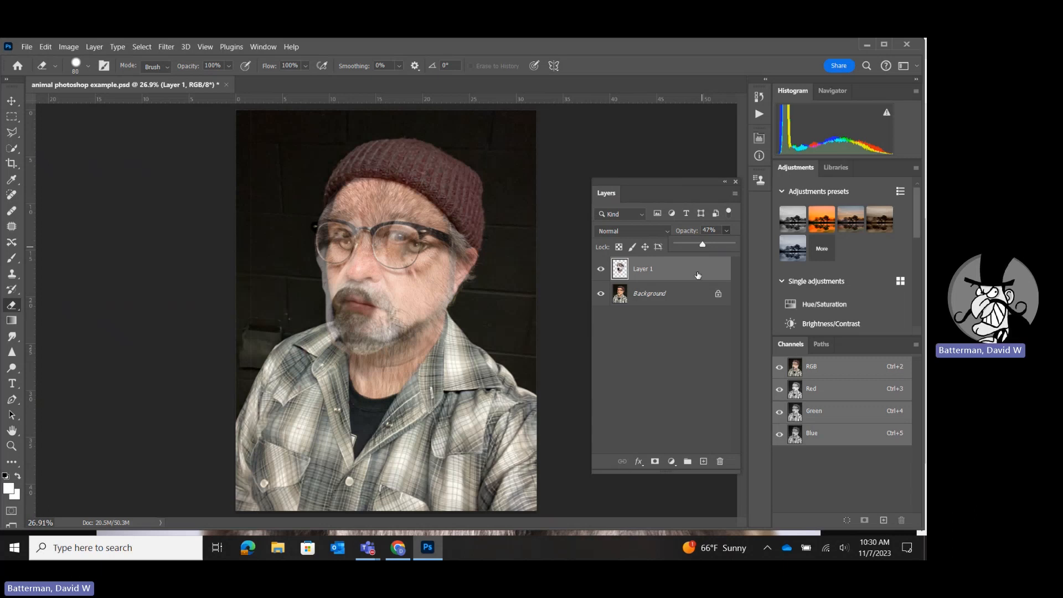
{"action": "left_click_drag", "start_coordinate": [699, 245], "coordinate": [740, 247]}
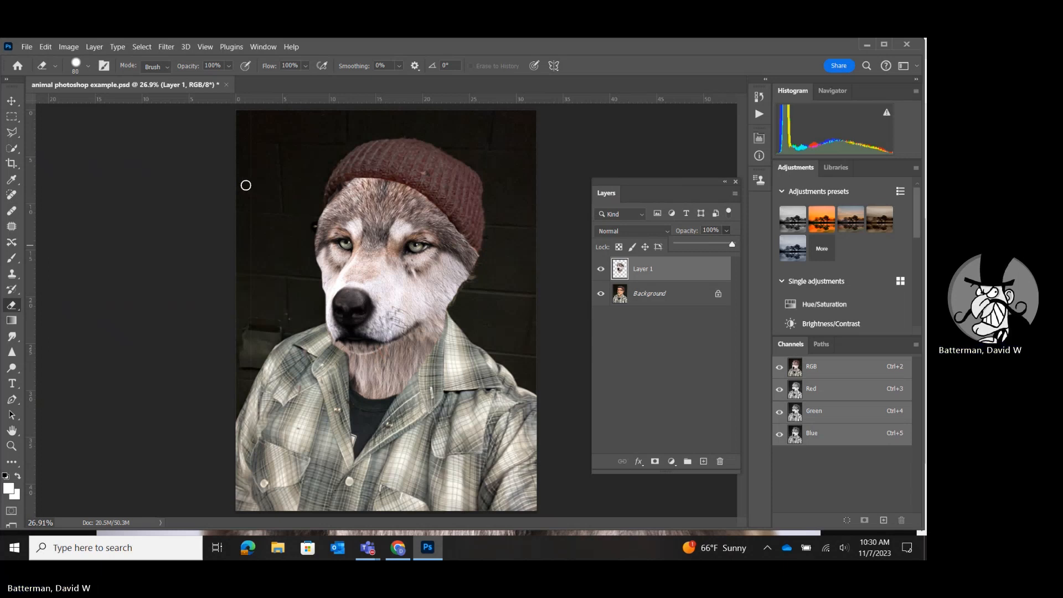
Close the wolf composite document without saving its changes.
{"action": "left_click", "coordinate": [226, 85]}
{"action": "left_click", "coordinate": [481, 241]}
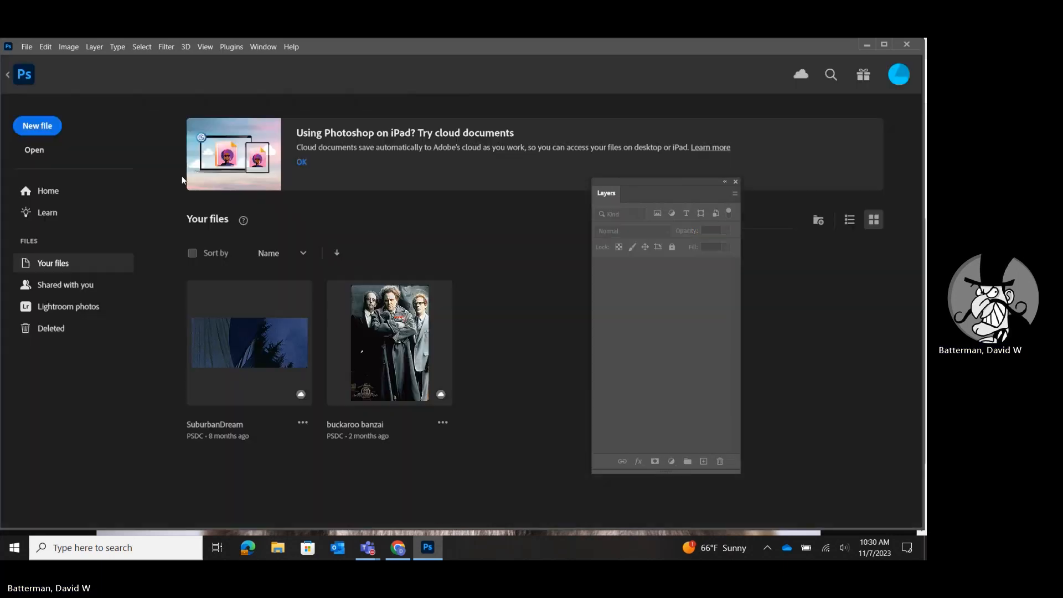
Open the "animal photoshop example" file from the Tutorial Photos folder and activate the Move tool.
{"action": "left_click", "coordinate": [26, 47]}
{"action": "left_click", "coordinate": [32, 69]}
{"action": "left_click", "coordinate": [141, 145]}
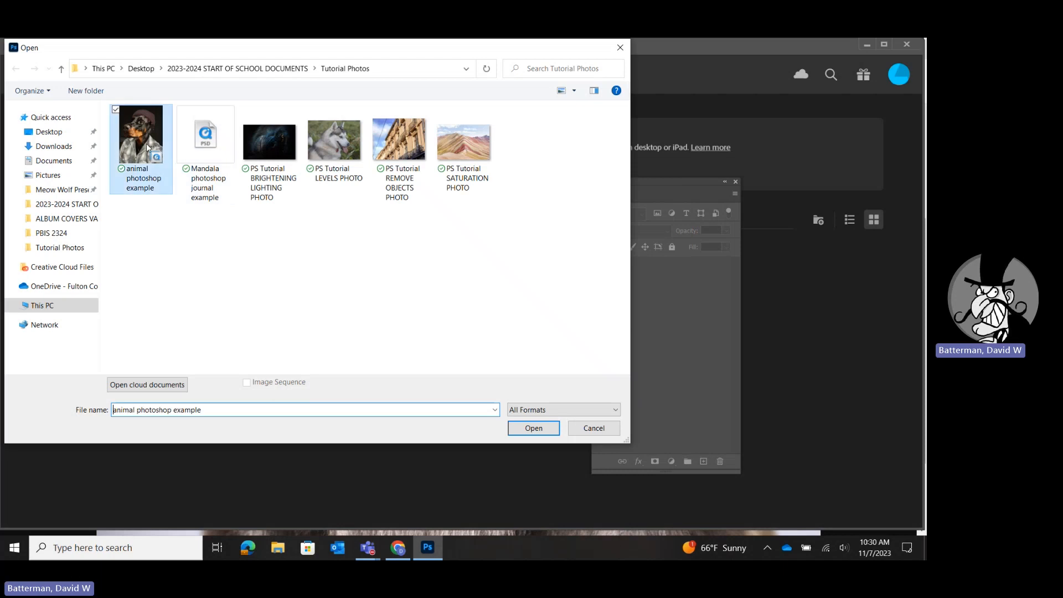
{"action": "left_click", "coordinate": [532, 427]}
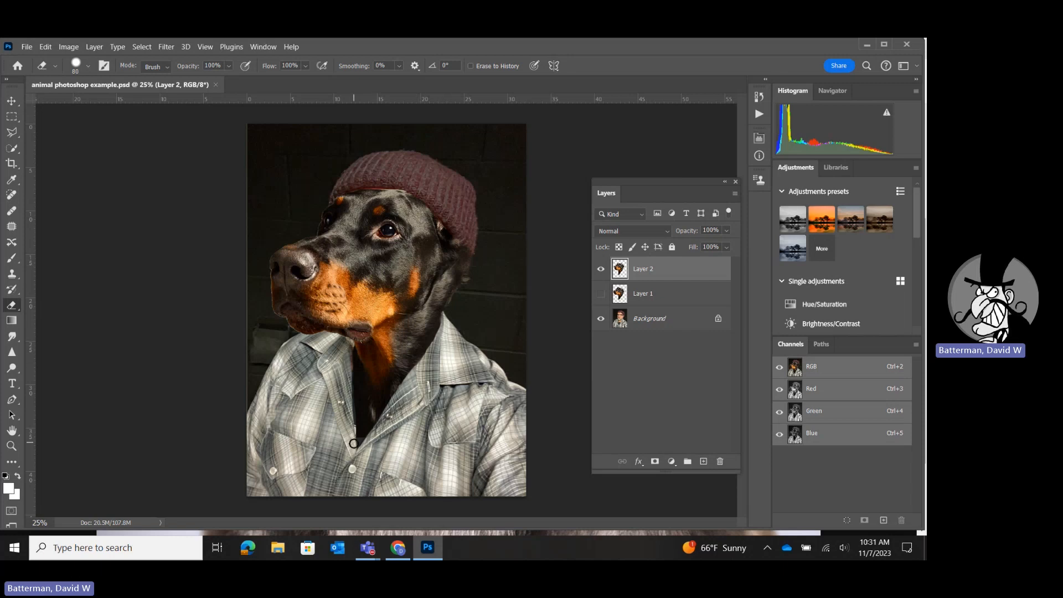
{"action": "left_click", "coordinate": [11, 101]}
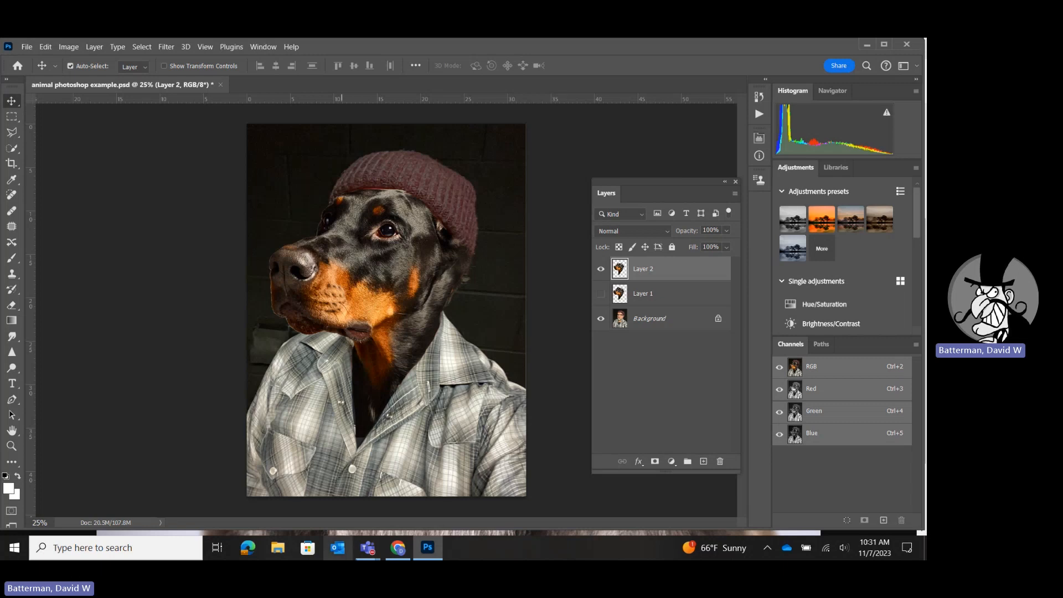
Switch to the Teams meeting and stop its recording and transcription.
{"action": "mouse_move", "coordinate": [374, 546]}
{"action": "left_click", "coordinate": [416, 485]}
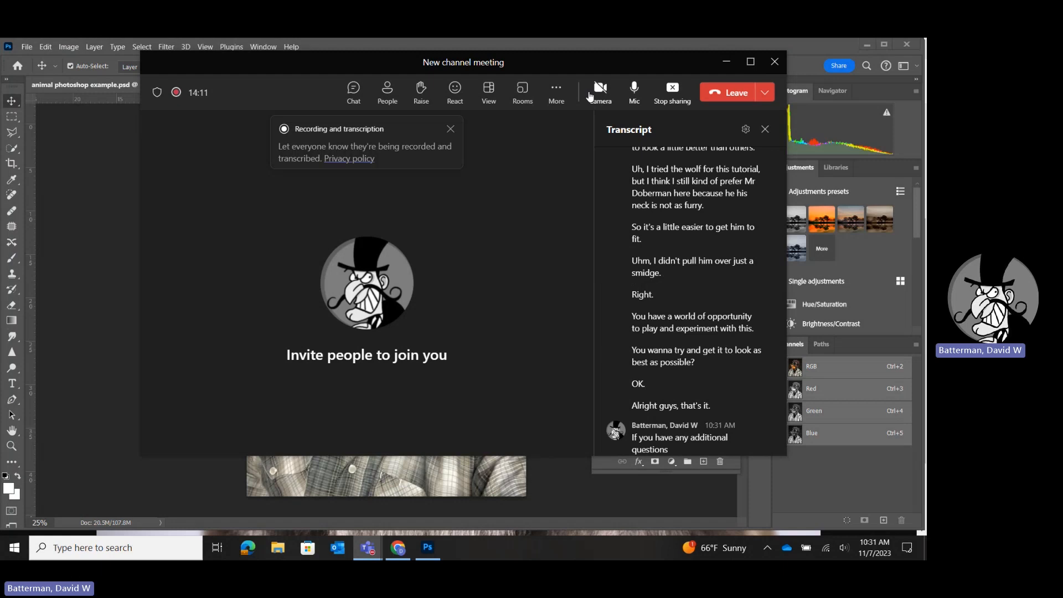
{"action": "left_click", "coordinate": [554, 90]}
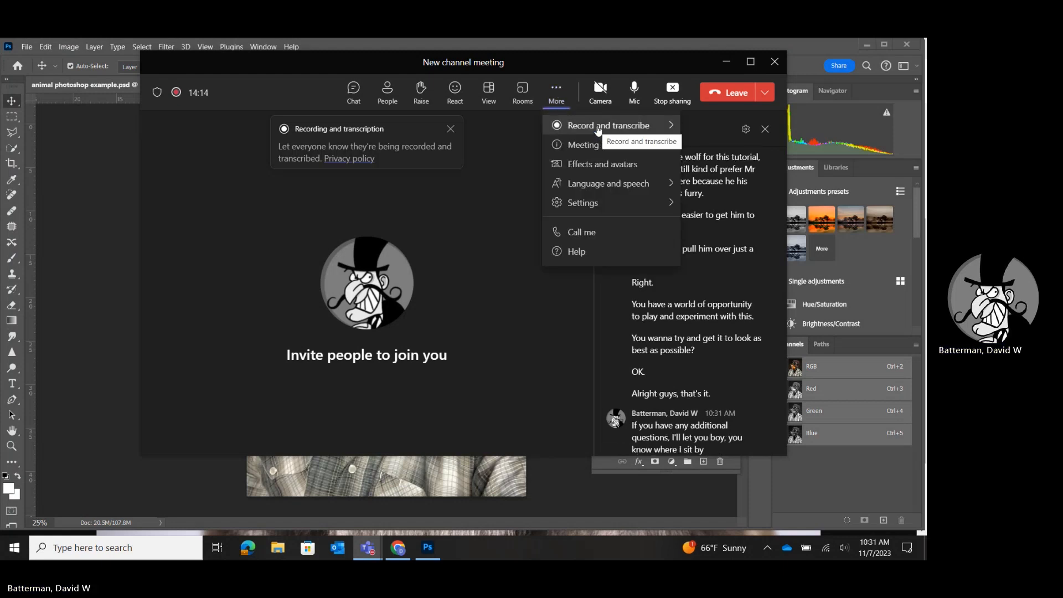
{"action": "mouse_move", "coordinate": [597, 131]}
{"action": "left_click", "coordinate": [454, 137]}
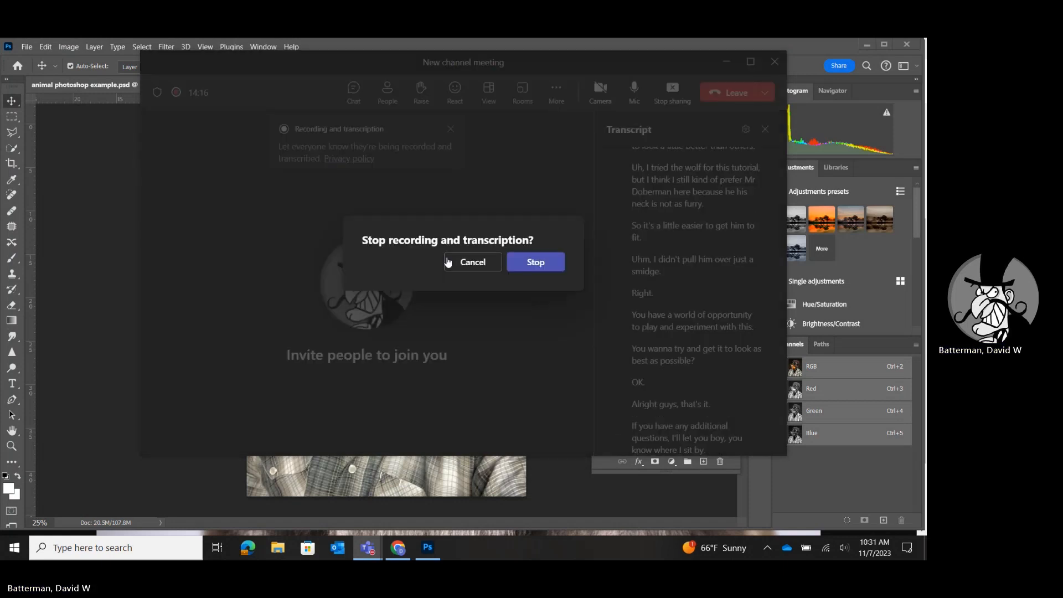